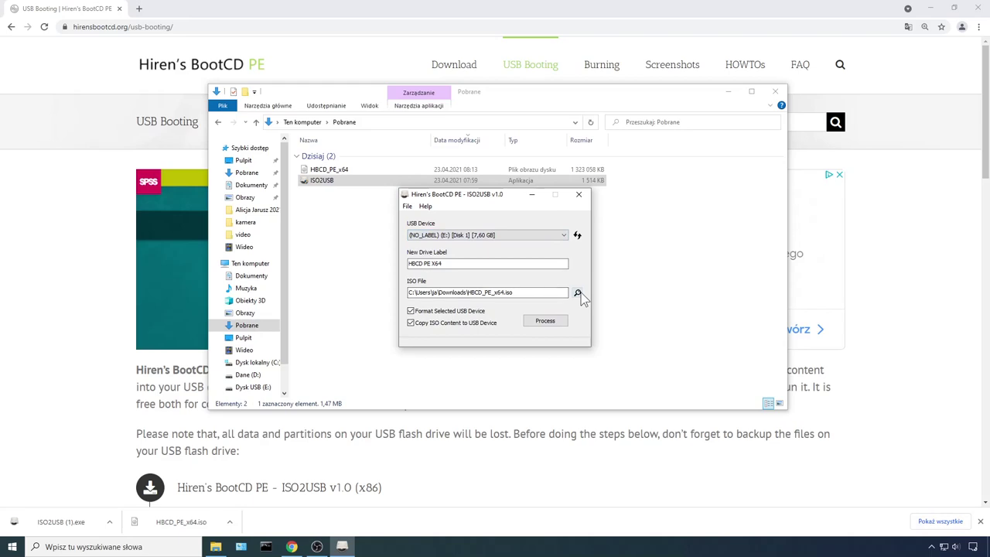
# Choose HBCD_PE_x64.iso as the image, start writing it to the 7.60 GB USB drive (E:), and confirm formatting the drive.
pyautogui.click(578, 293)
pyautogui.click(524, 303)
pyautogui.click(805, 472)
pyautogui.click(552, 323)
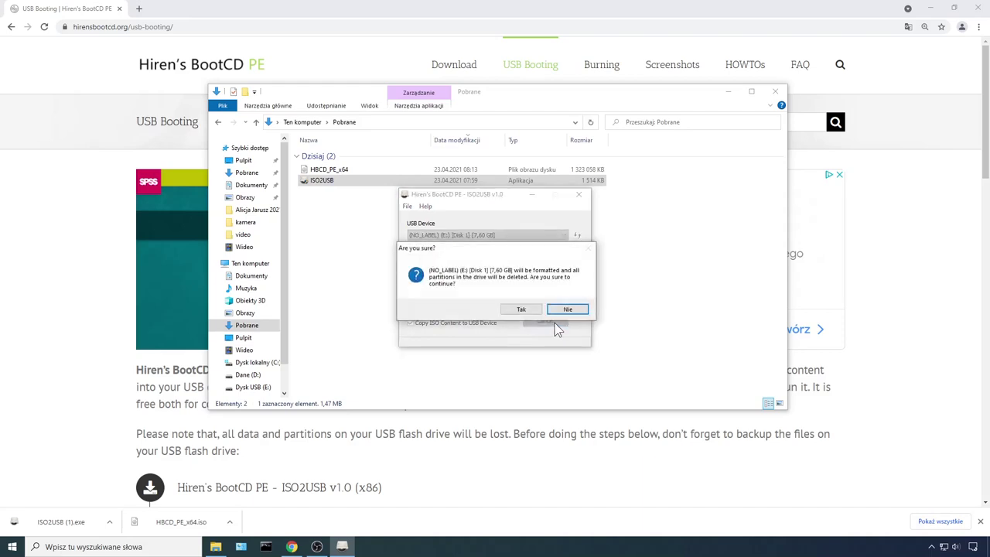
pyautogui.click(520, 309)
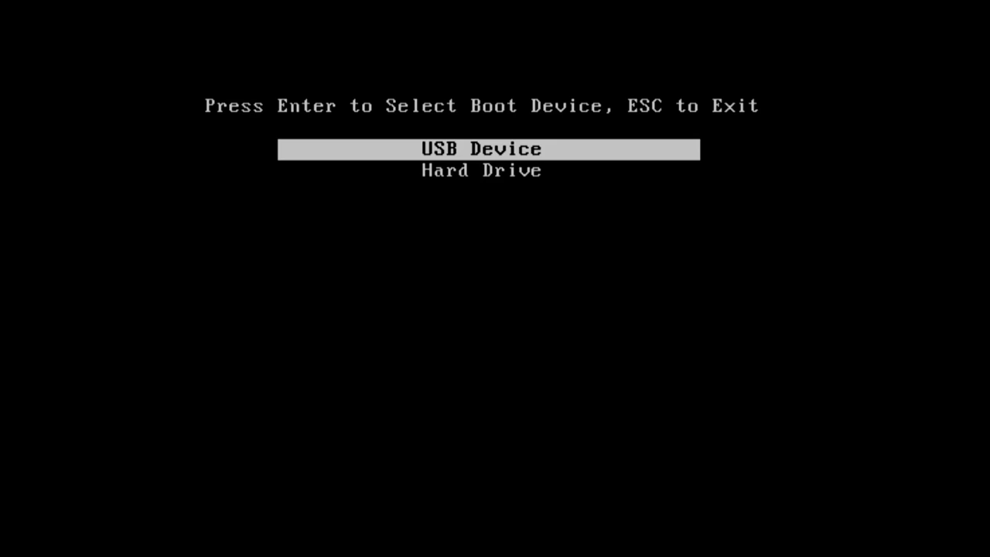
# Boot the computer from the USB device and start an error-checking scan of Local Disk (E:).
pyautogui.press('Return')
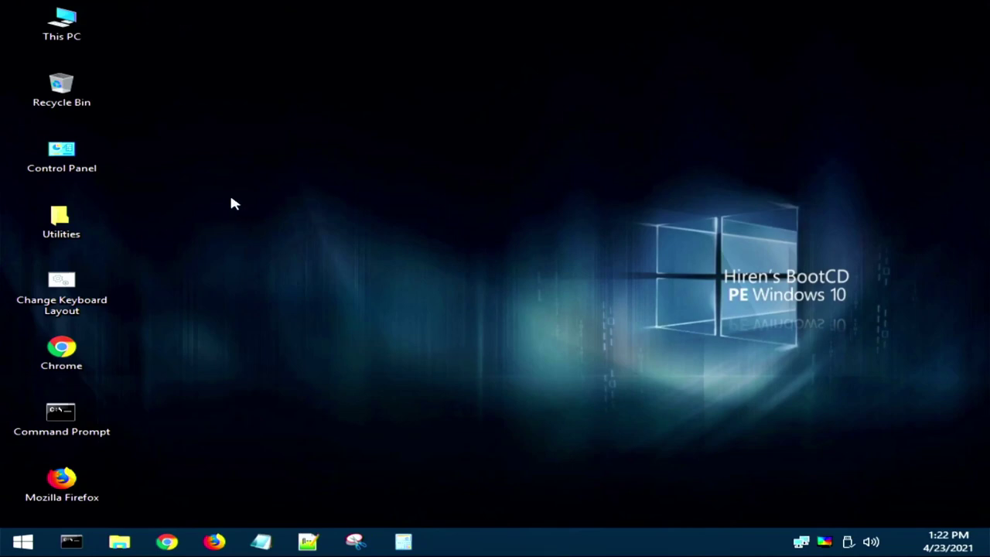
pyautogui.doubleClick(66, 38)
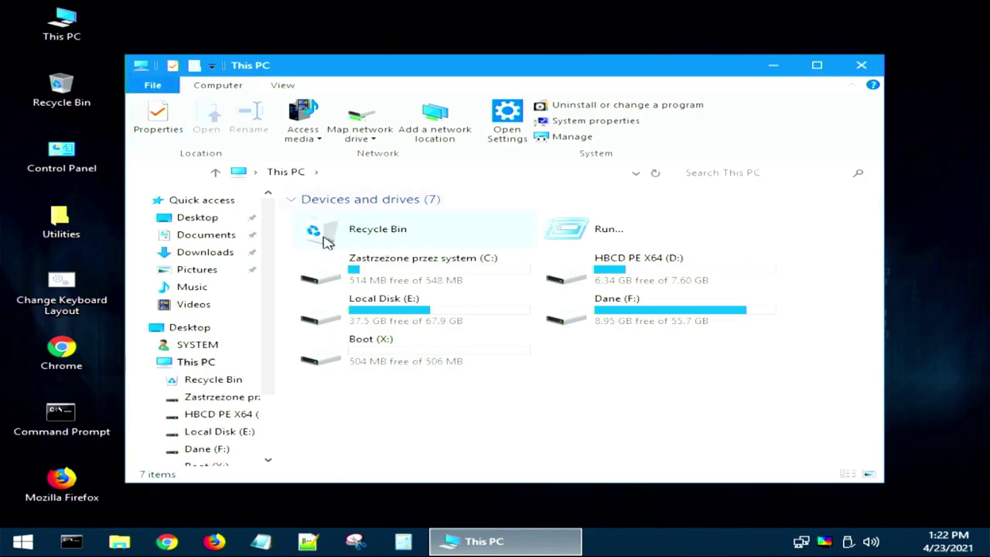
pyautogui.rightClick(393, 317)
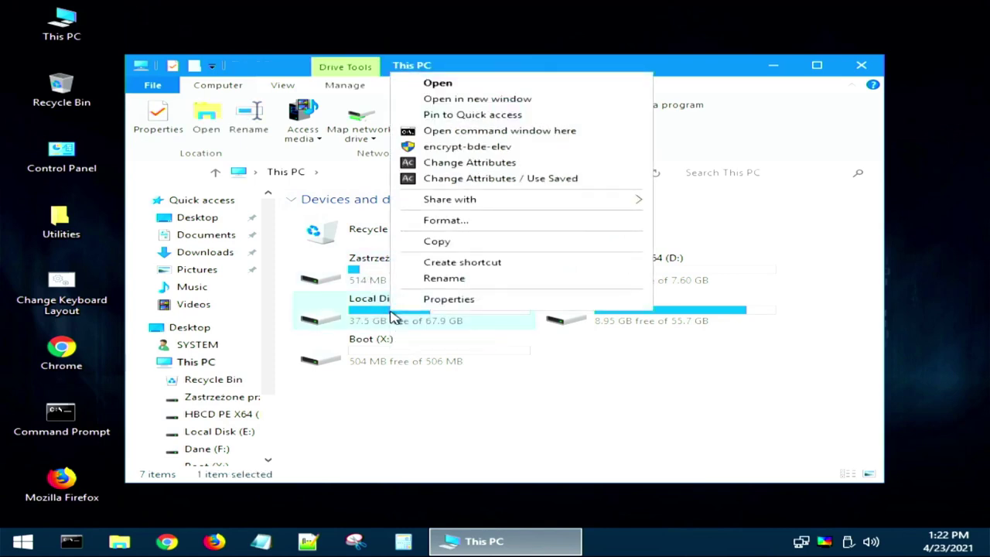
pyautogui.click(448, 299)
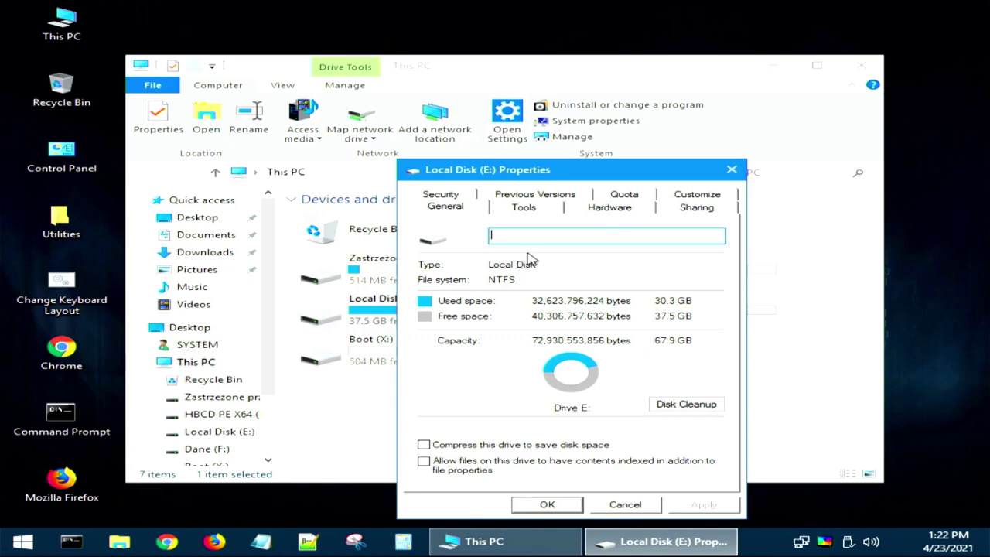
pyautogui.click(515, 209)
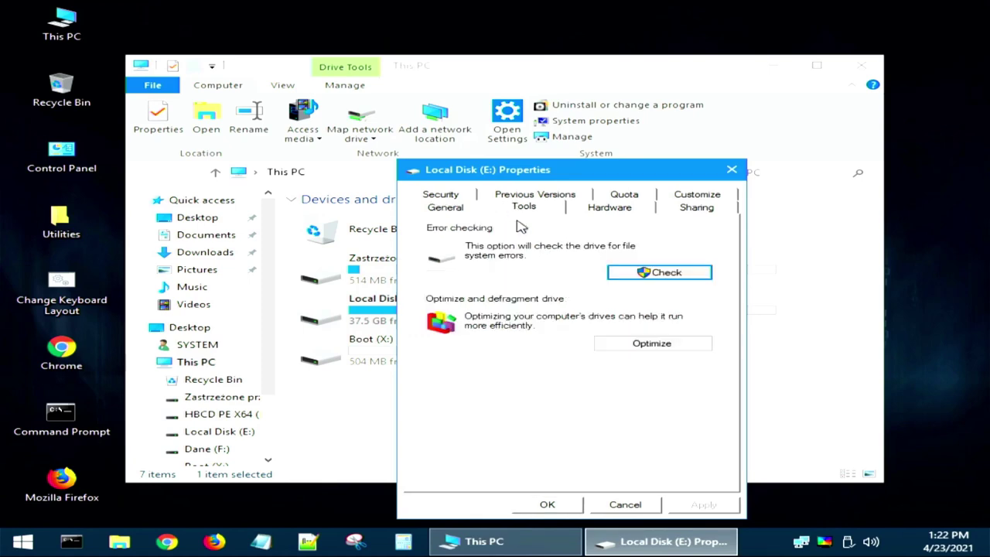
pyautogui.click(626, 276)
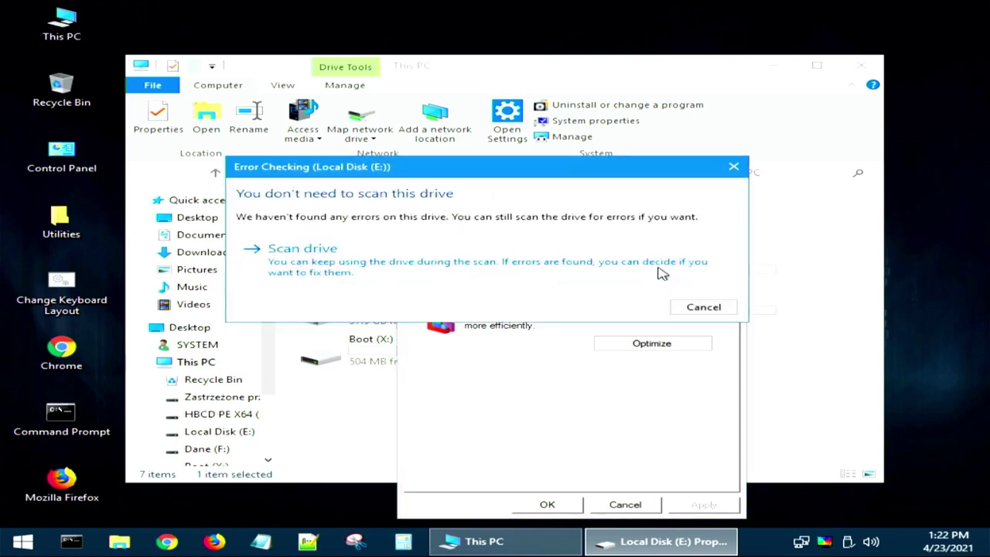
pyautogui.click(555, 265)
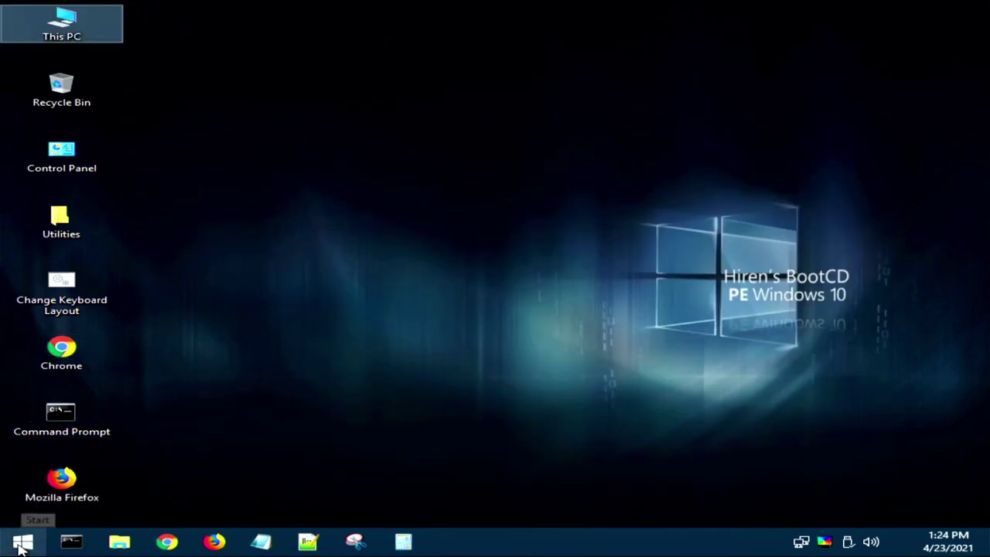
# Launch GSmartControl from the hard disk diagnostic tools and open the device information of the SAMSUNG HD502HJ drive.
pyautogui.click(25, 546)
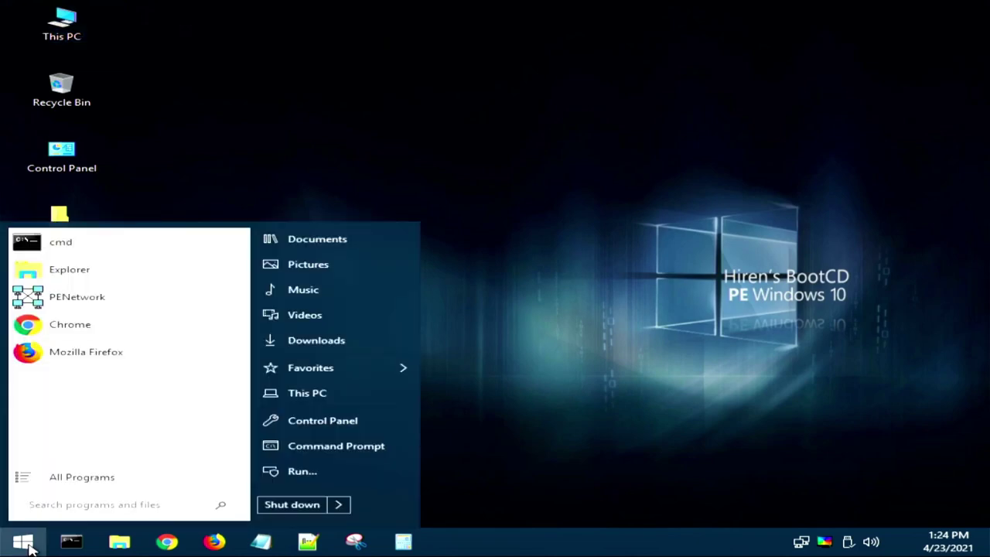
pyautogui.click(72, 478)
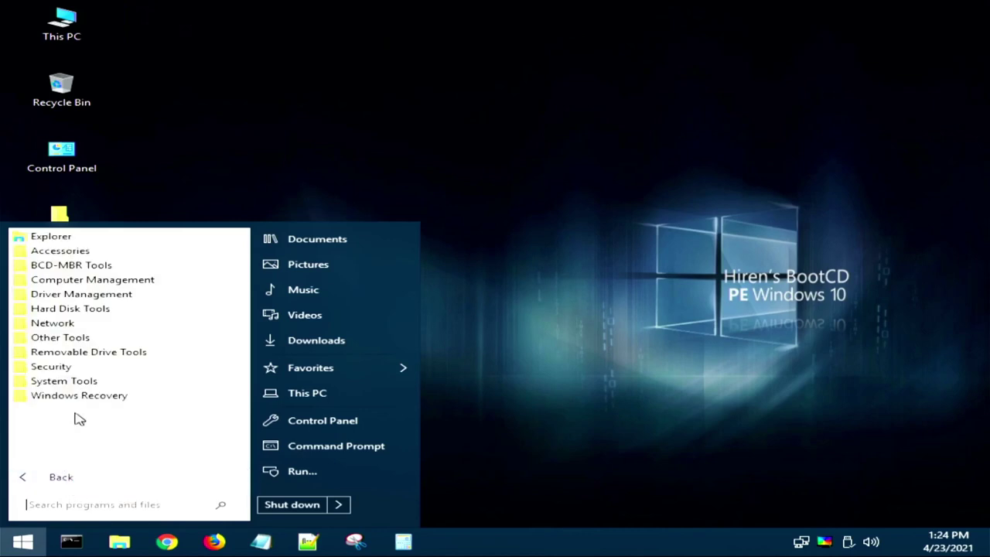
pyautogui.click(112, 310)
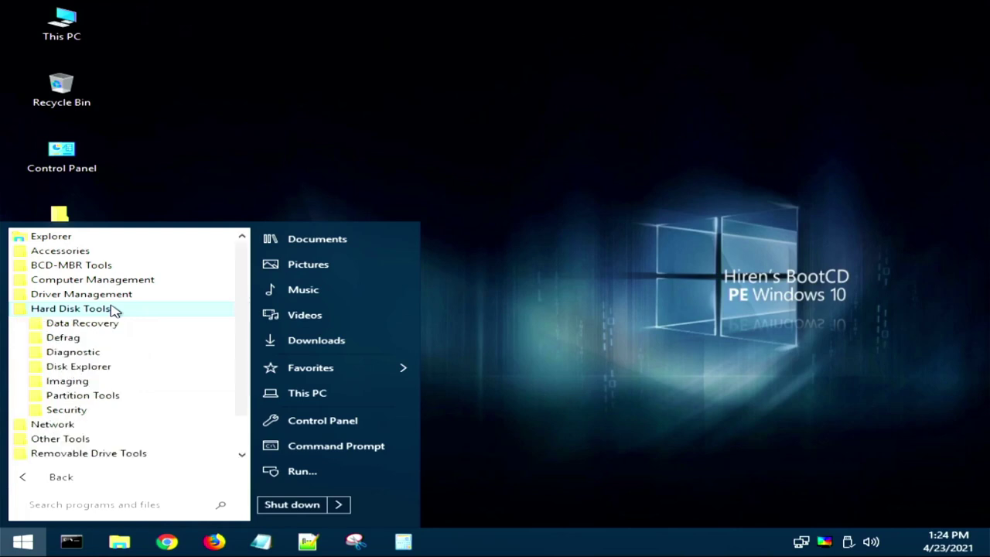
pyautogui.click(77, 352)
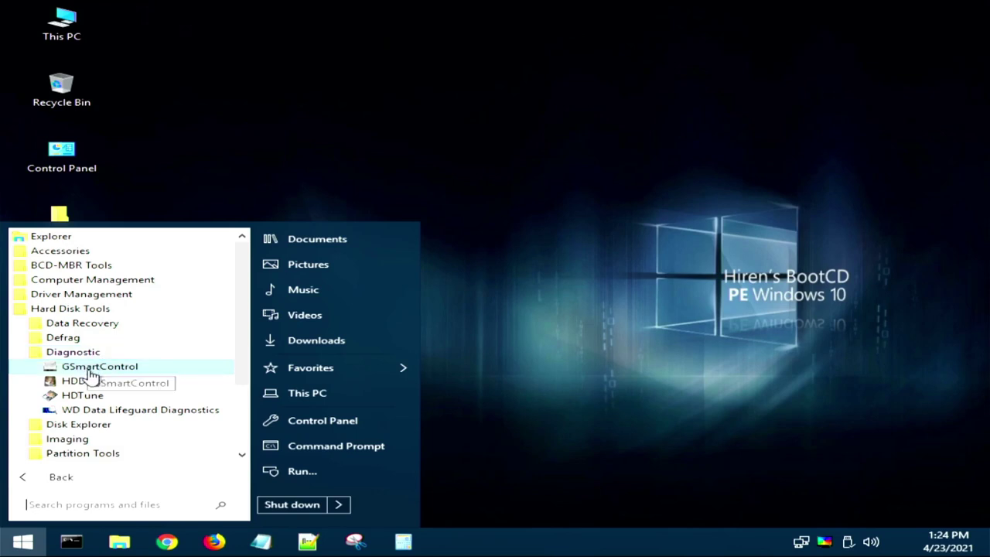
pyautogui.click(90, 374)
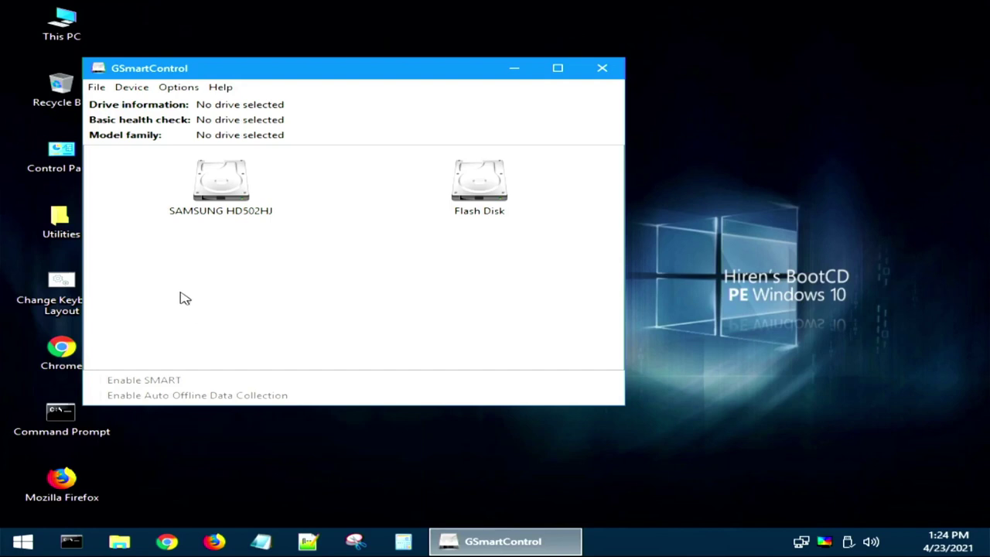
pyautogui.click(219, 205)
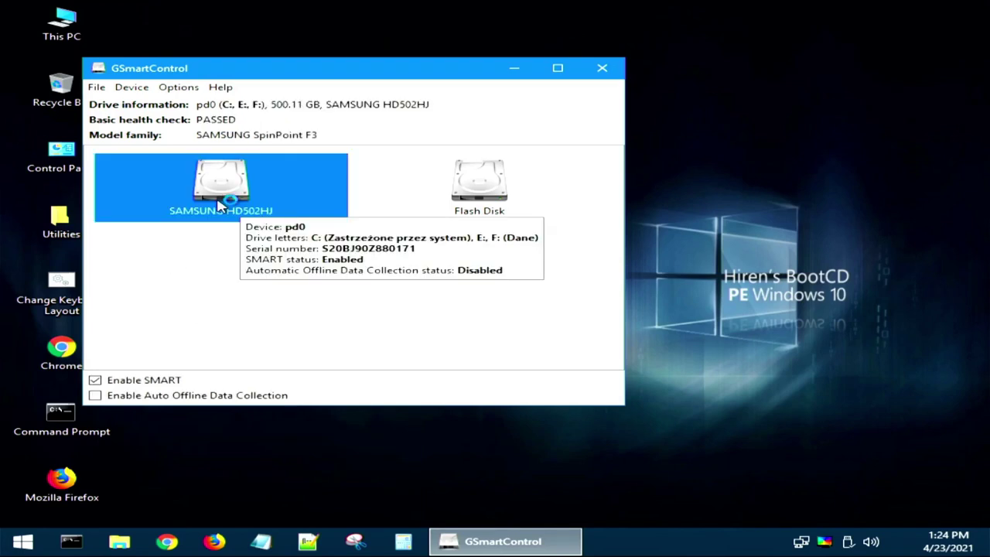
pyautogui.doubleClick(219, 206)
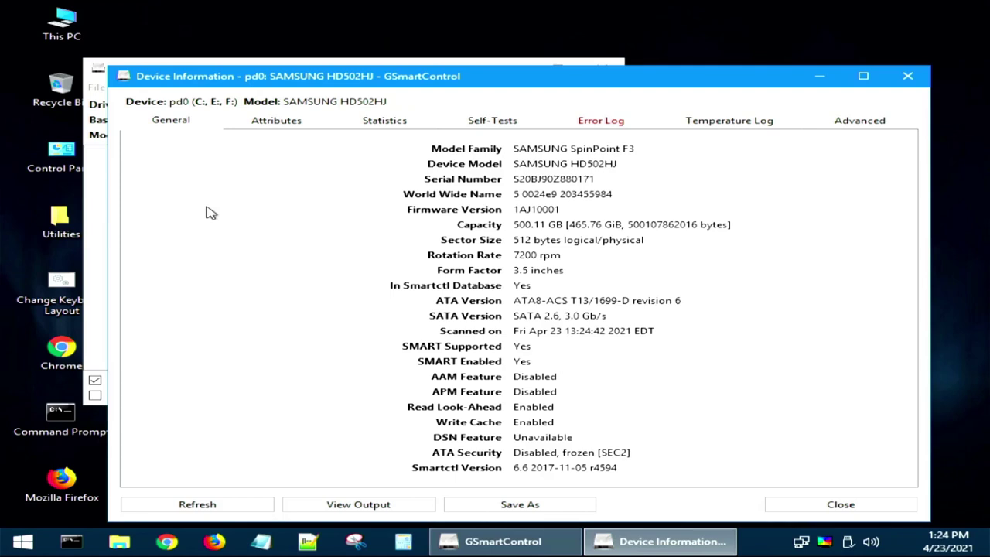
# Run an Extended Self-test on the SAMSUNG HD502HJ drive.
pyautogui.click(492, 122)
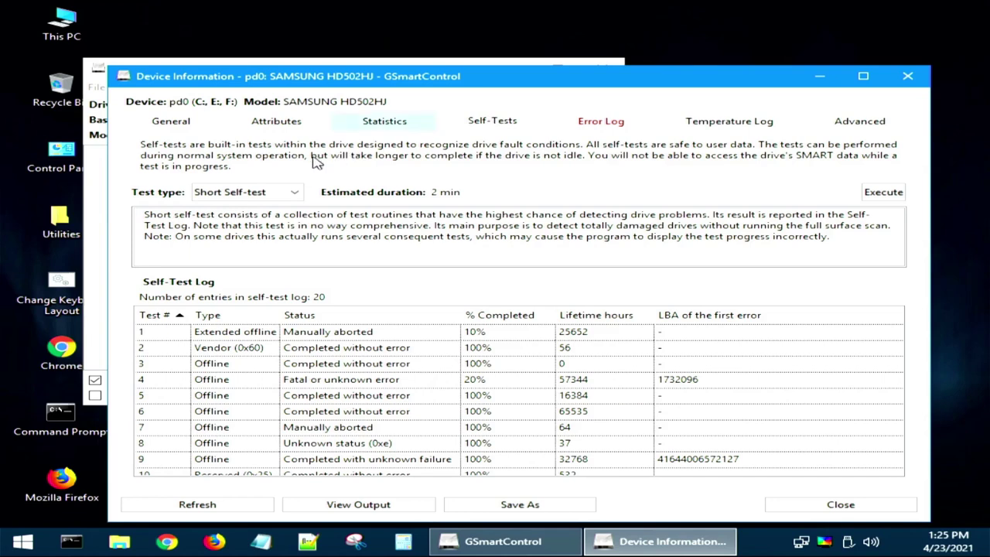
pyautogui.click(280, 193)
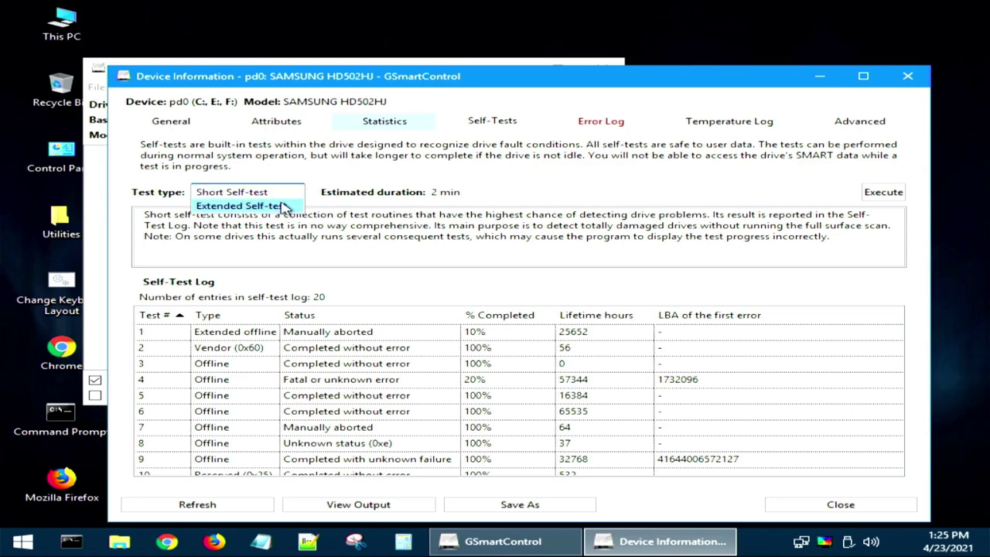
pyautogui.click(284, 206)
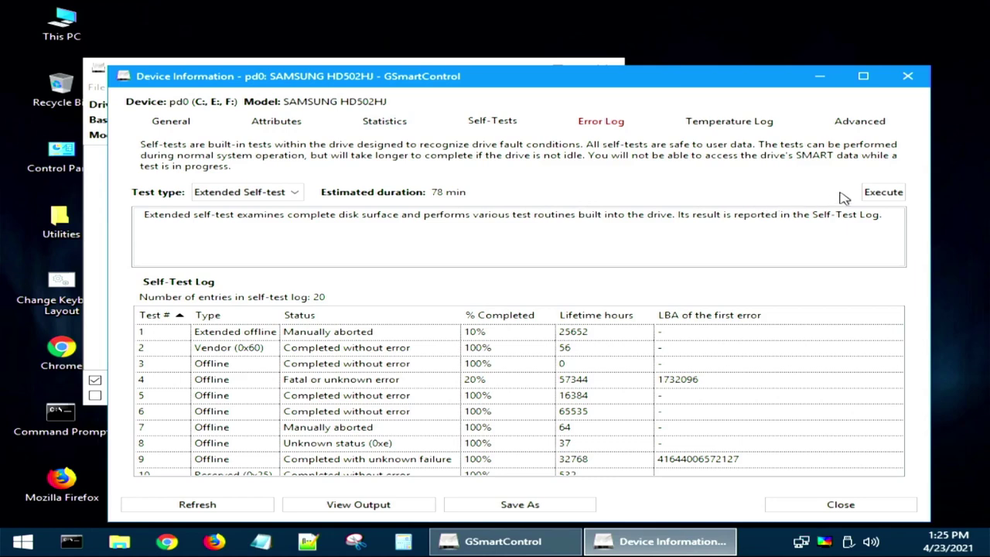
pyautogui.click(885, 195)
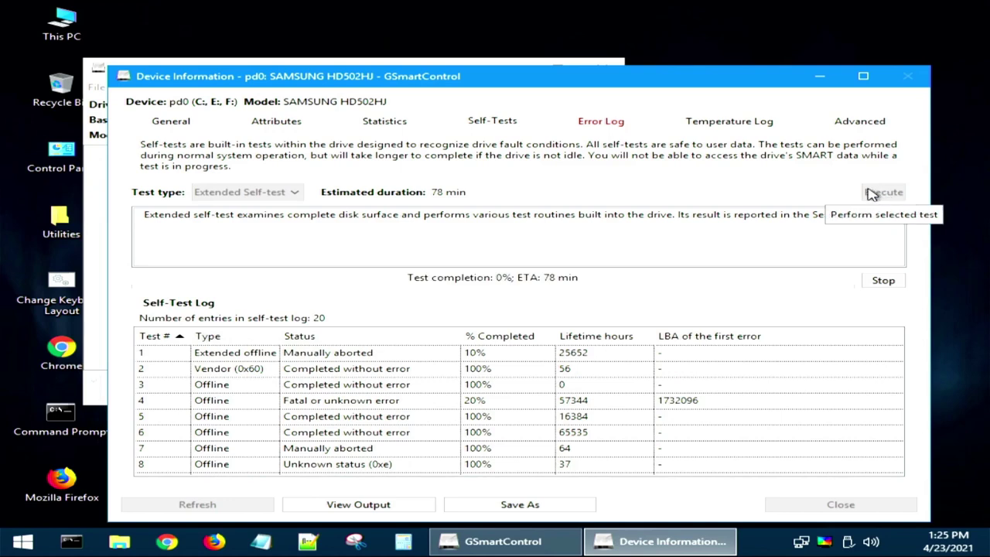
# Stop the running self-test and close the drive's device information and GSmartControl.
pyautogui.click(883, 281)
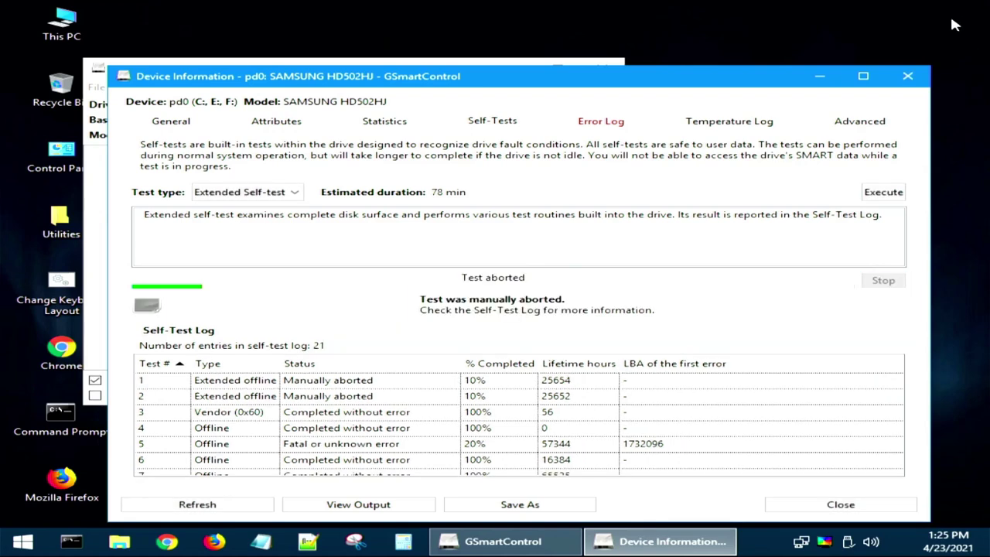
pyautogui.click(909, 80)
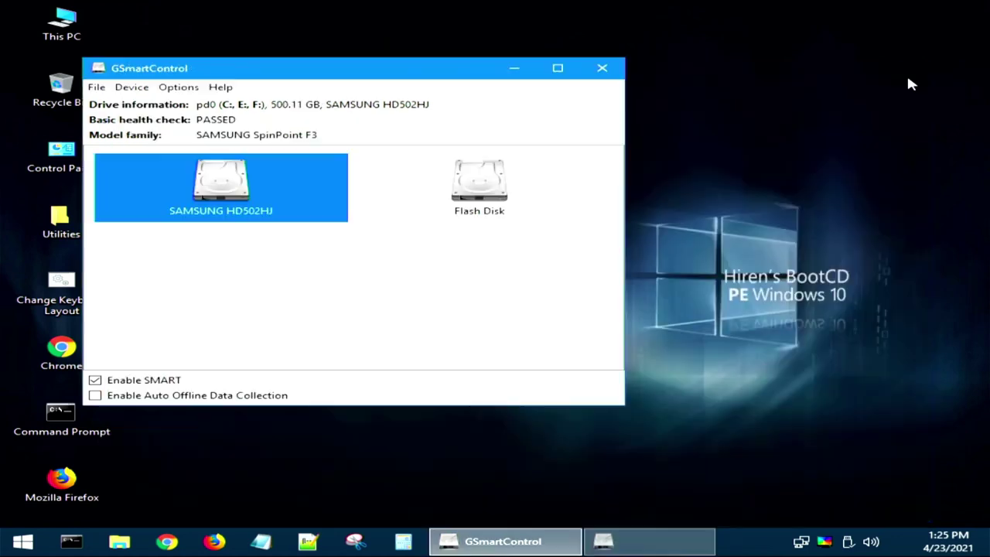
pyautogui.click(602, 70)
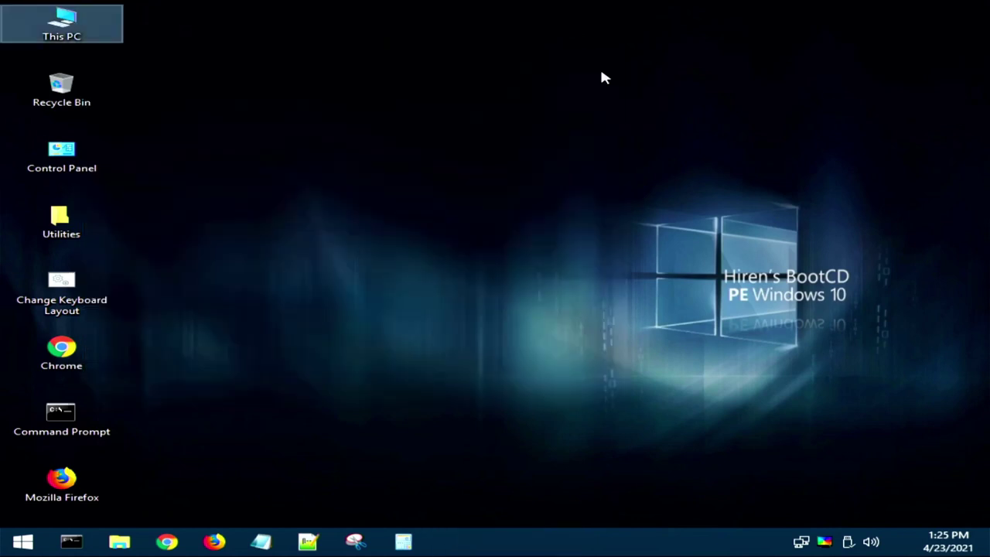
# Launch HDDScan from the hard disk diagnostic tools and select the SAMSUNG HD502HJ drive.
pyautogui.click(17, 543)
pyautogui.click(100, 470)
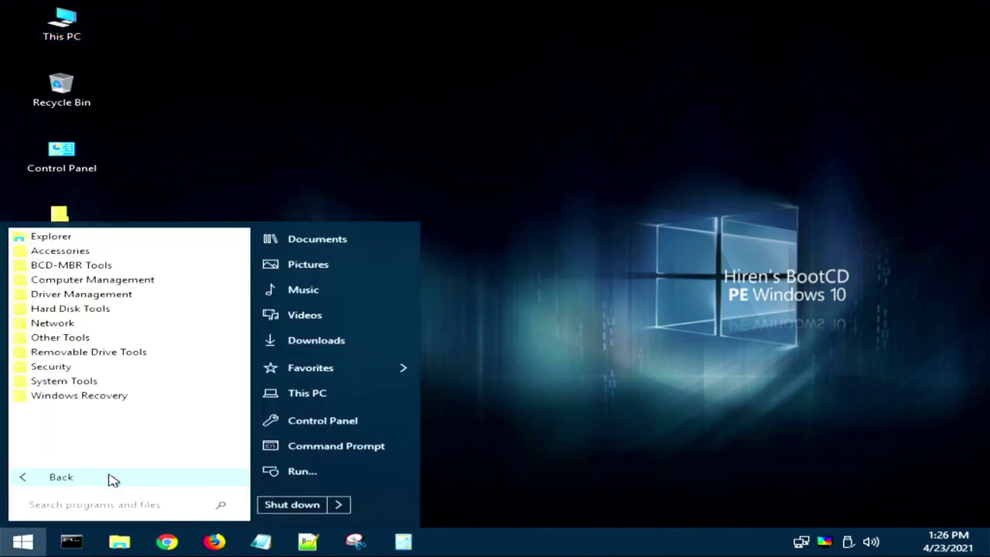
pyautogui.click(82, 311)
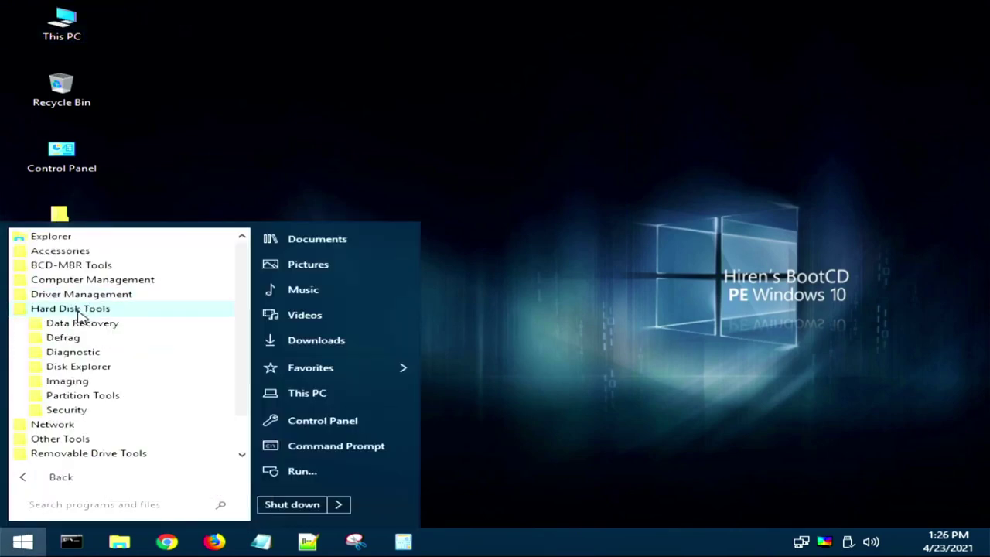
pyautogui.click(88, 353)
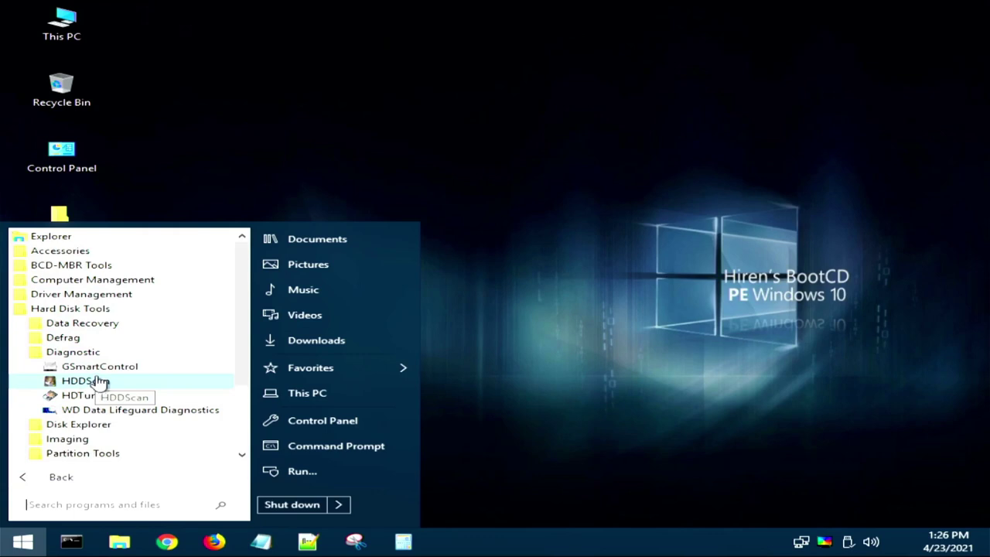
pyautogui.click(99, 381)
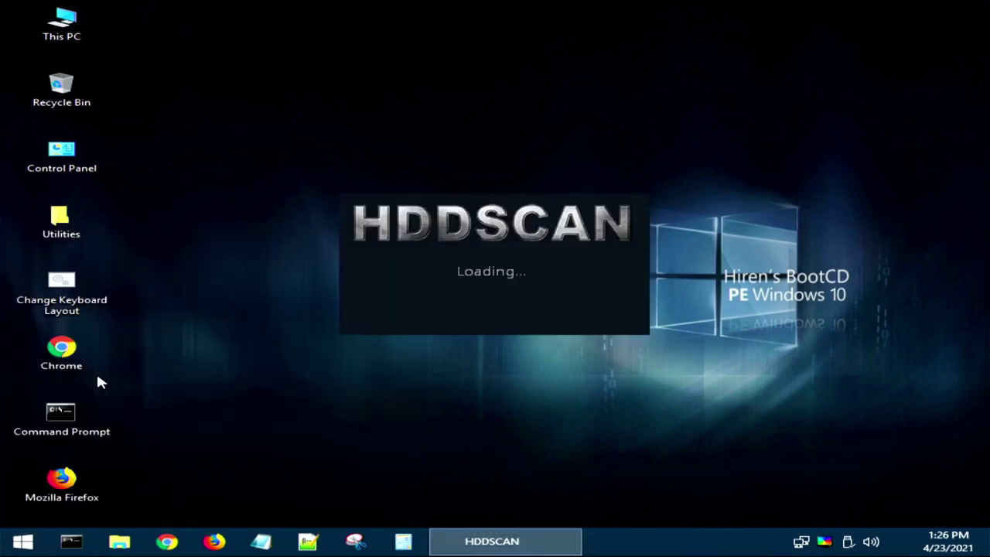
pyautogui.click(394, 376)
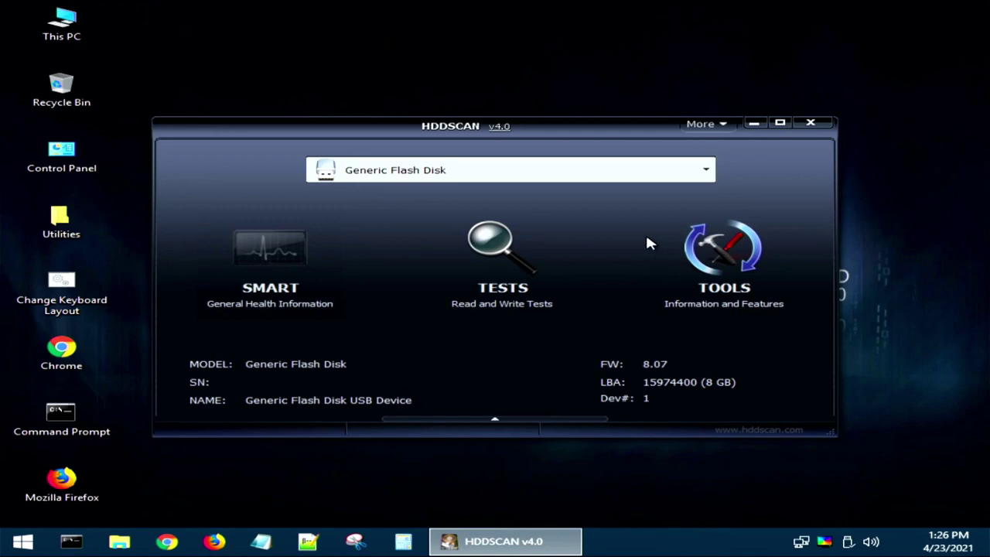
pyautogui.click(680, 170)
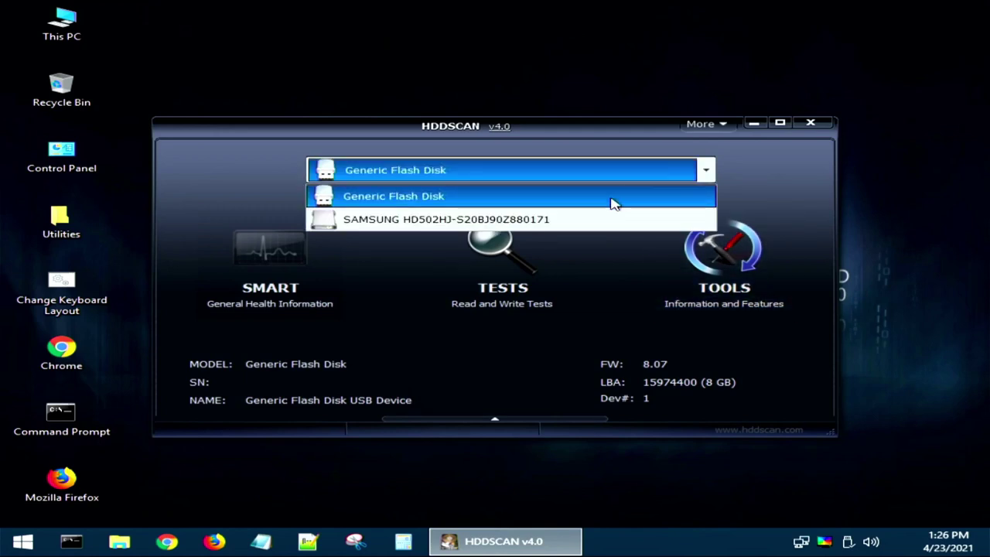
pyautogui.click(619, 220)
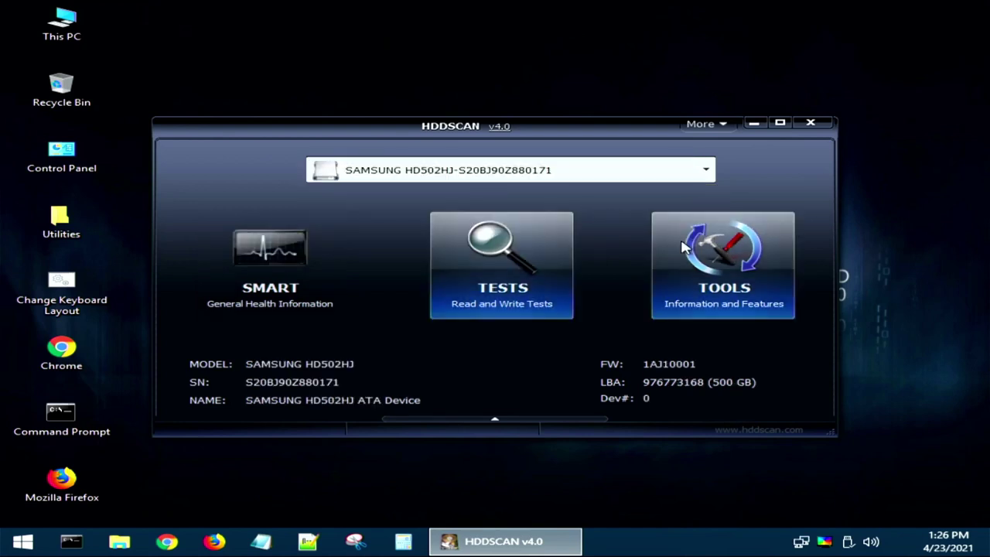
# Start an Extended SMART test on the selected drive, then stop its task.
pyautogui.click(703, 256)
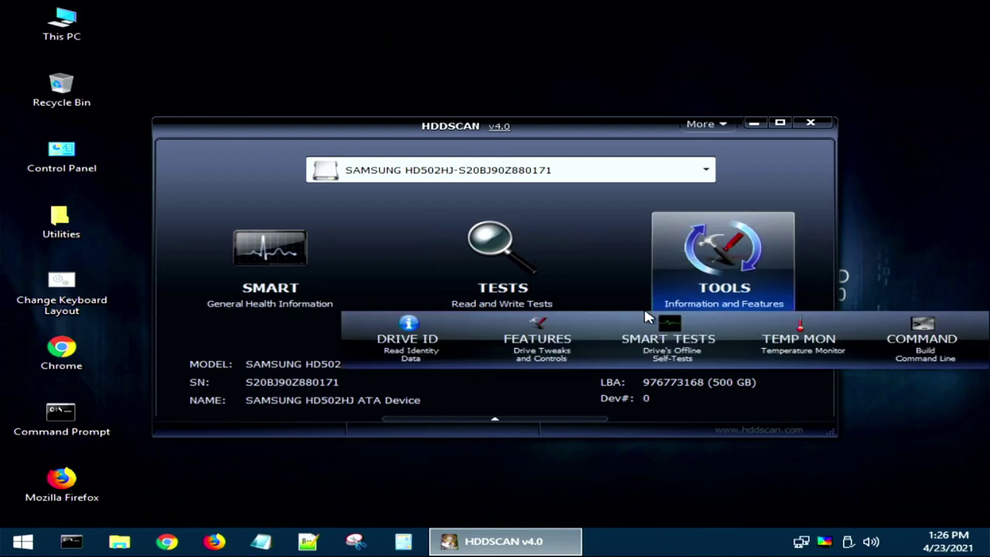
pyautogui.click(659, 331)
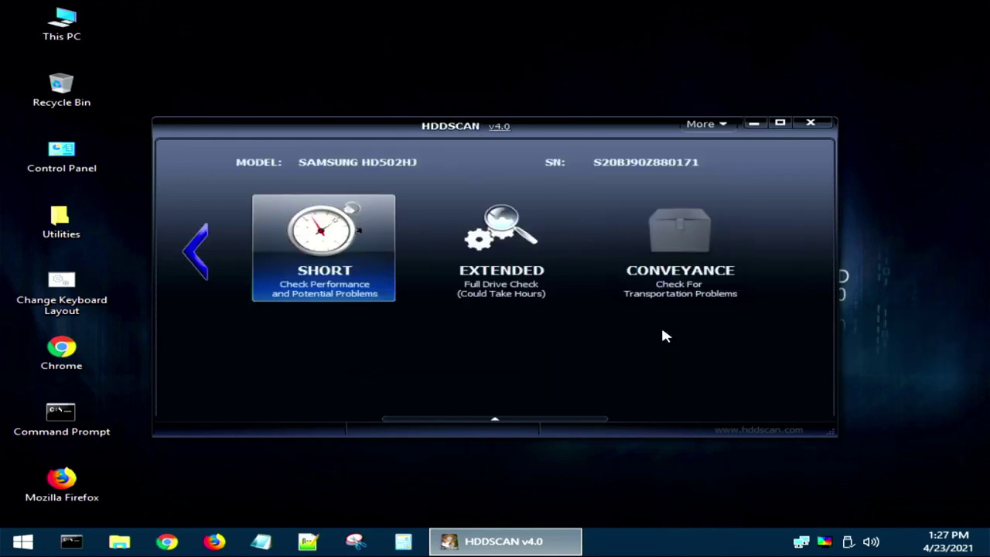
pyautogui.click(545, 283)
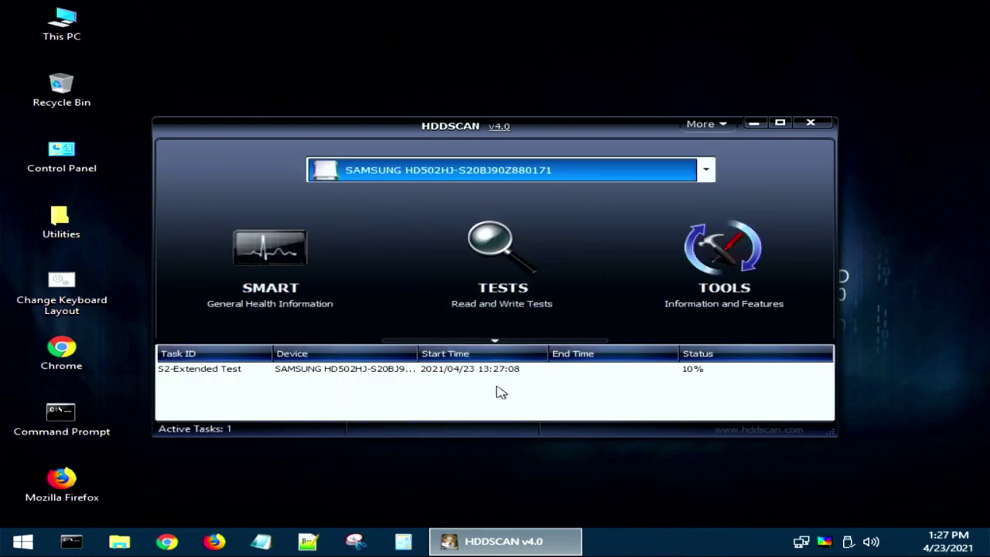
pyautogui.rightClick(397, 377)
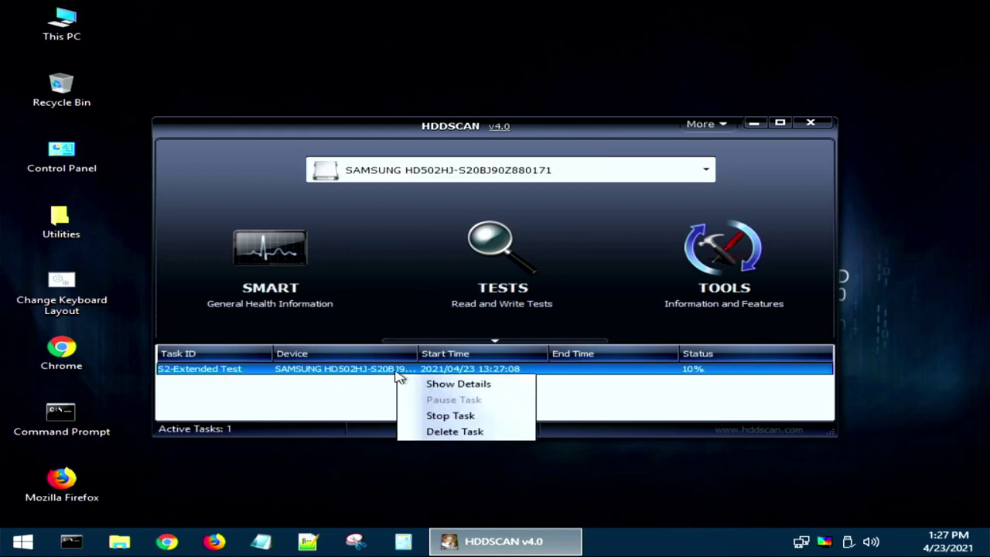
pyautogui.click(455, 415)
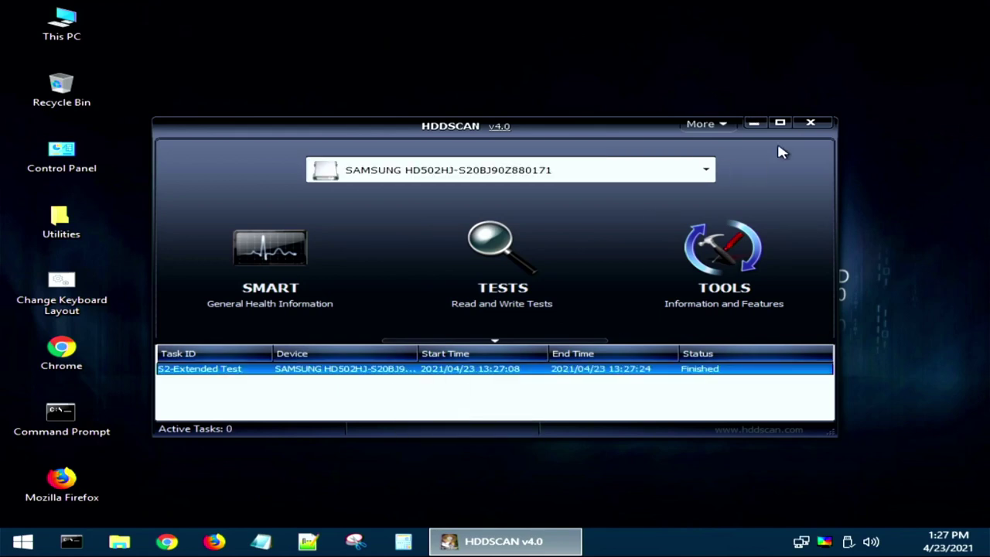
# Close HDDScan and launch HDTune from the hard disk diagnostic tools.
pyautogui.click(812, 123)
pyautogui.click(23, 543)
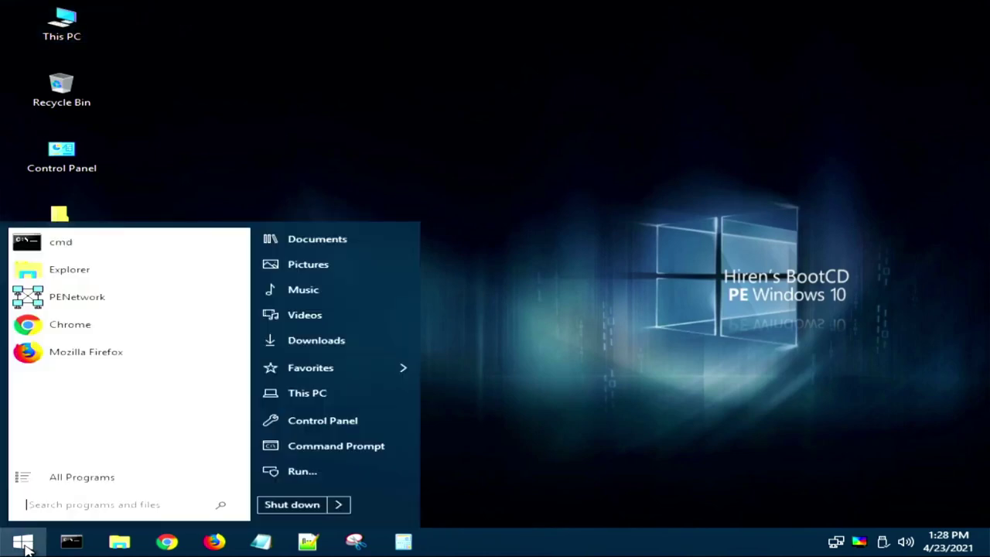
pyautogui.click(83, 477)
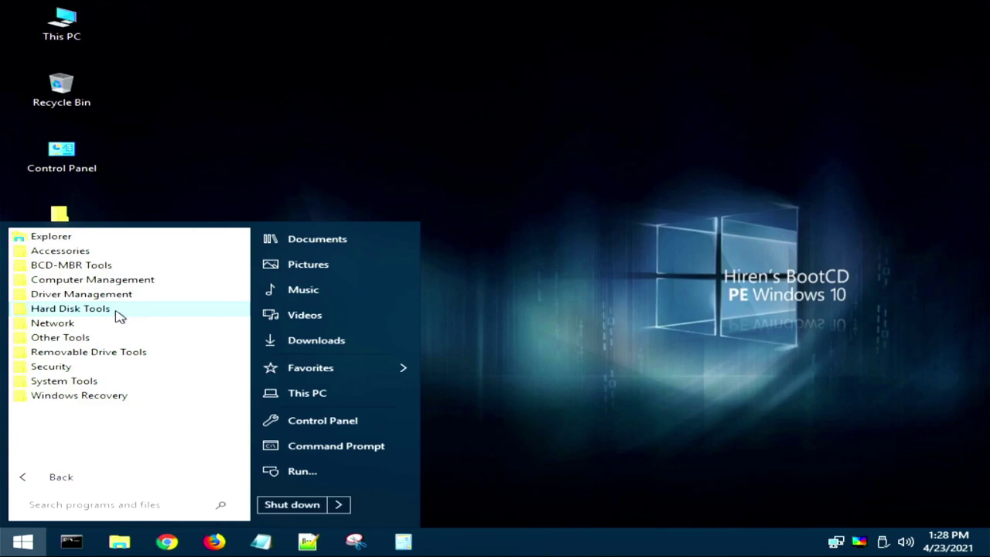
pyautogui.click(117, 311)
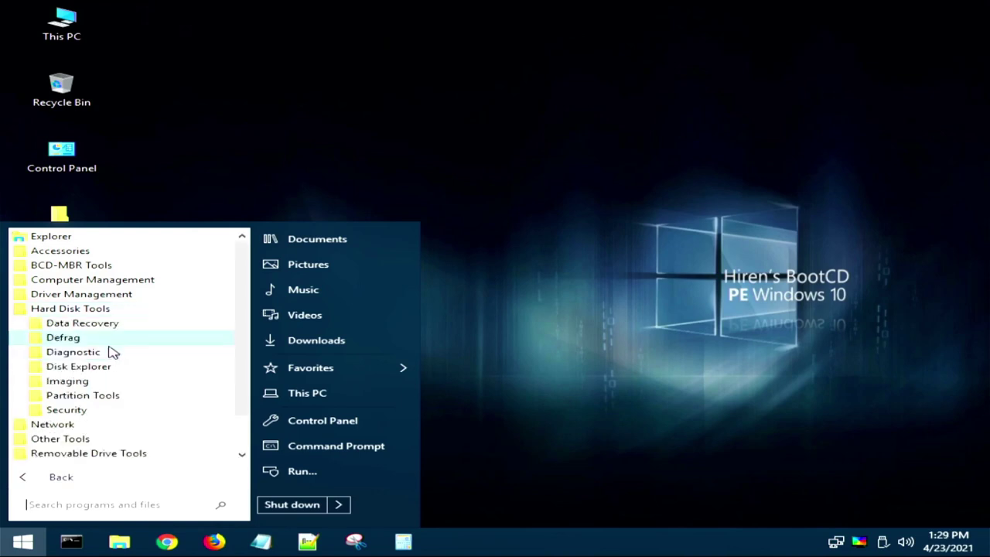
pyautogui.click(114, 353)
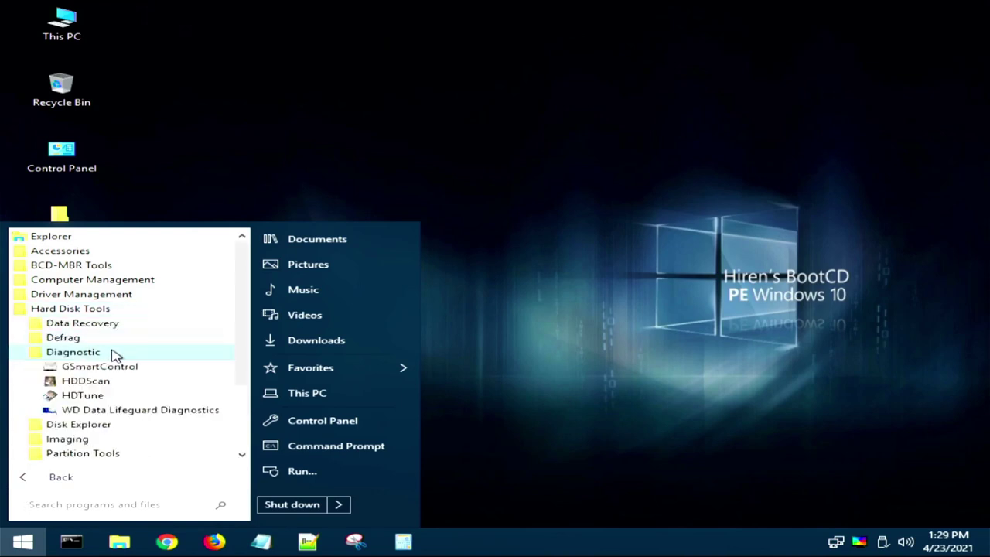
pyautogui.click(90, 397)
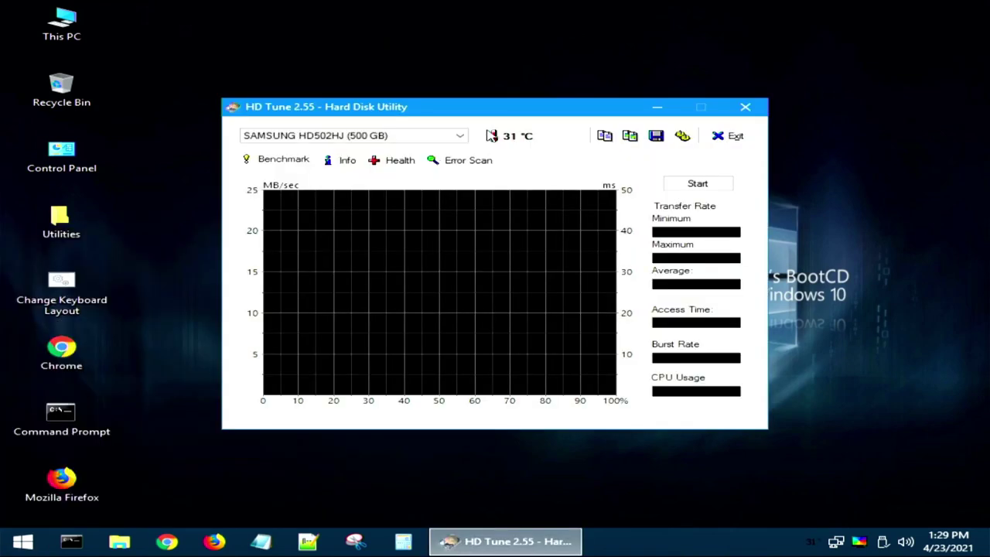
# Start a full Error Scan on the SAMSUNG HD502HJ (500 GB) drive, then stop it and close HD Tune.
pyautogui.click(447, 145)
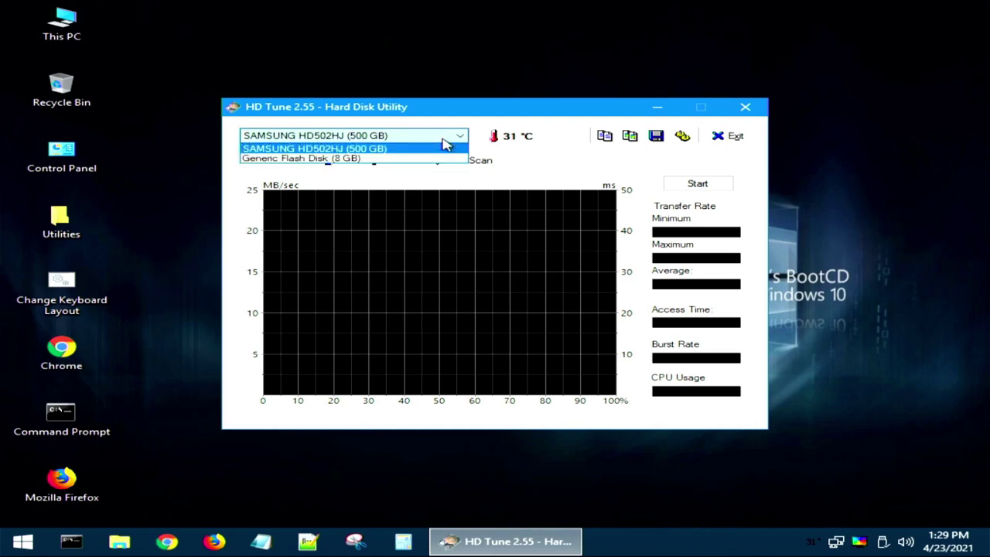
pyautogui.click(443, 141)
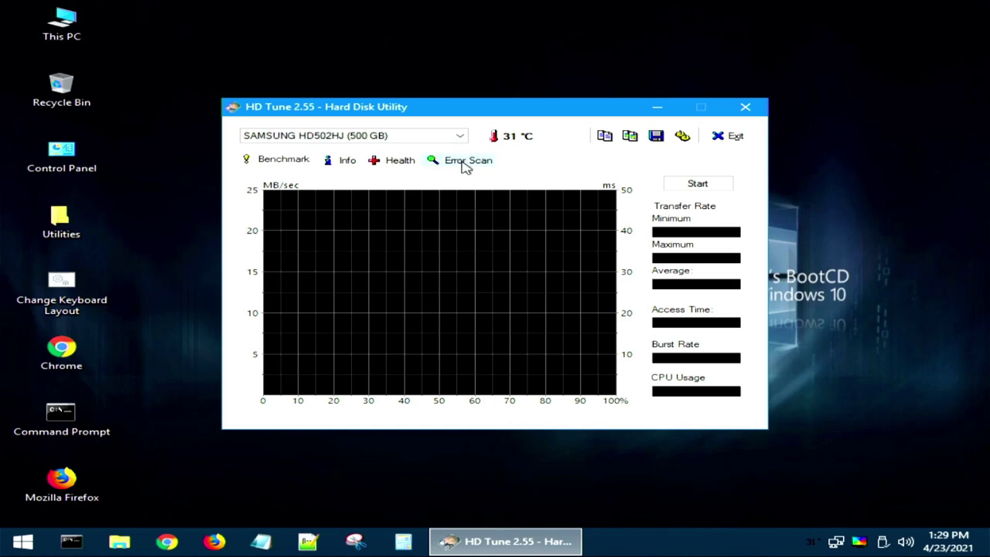
pyautogui.click(464, 165)
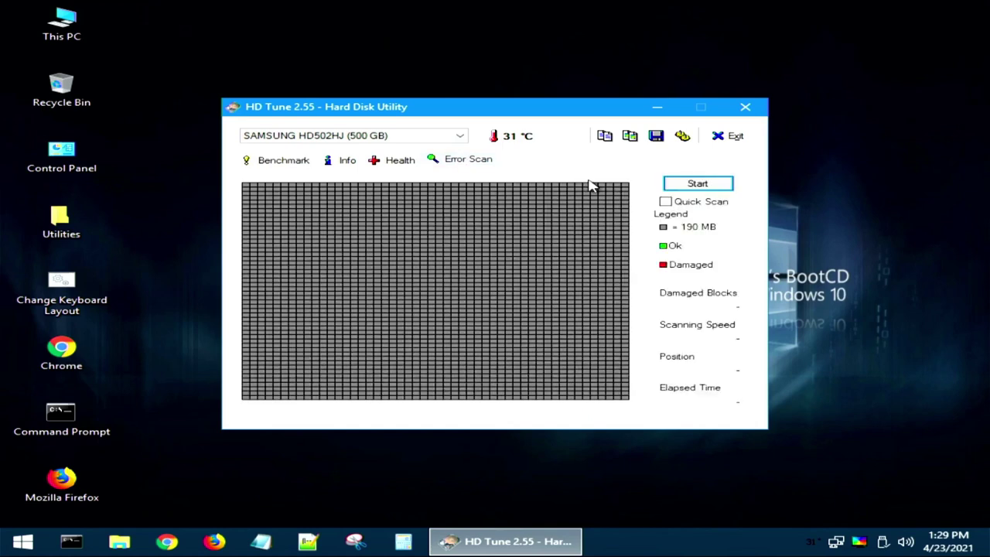
pyautogui.click(702, 184)
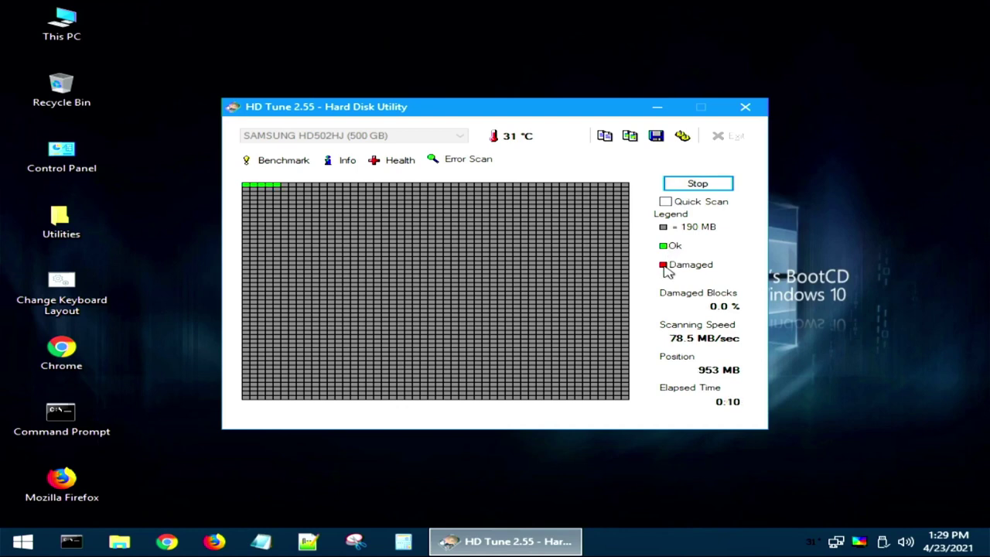
pyautogui.click(709, 188)
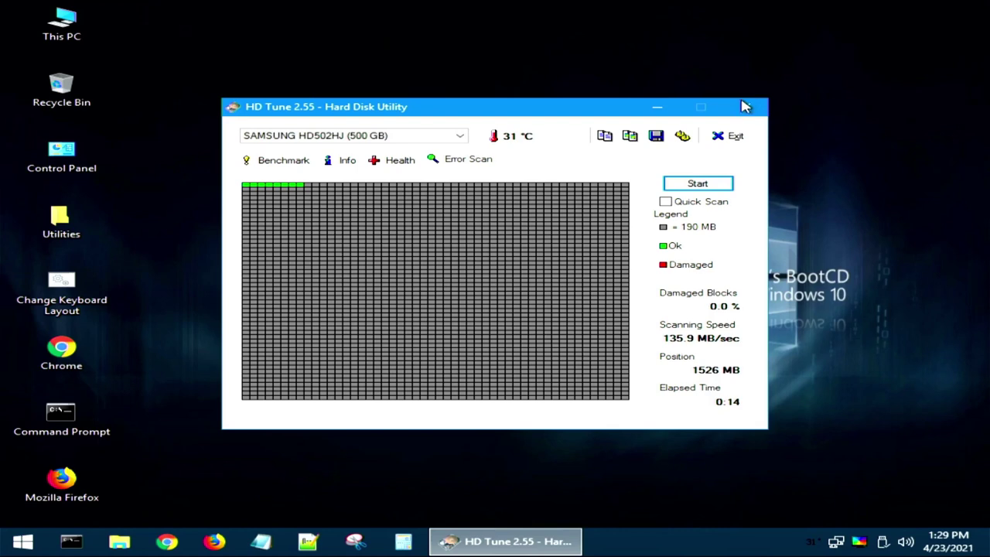
pyautogui.click(744, 106)
# Launch WD Data Lifeguard Diagnostics from the hard disk diagnostic tools and accept its license agreement.
pyautogui.click(22, 542)
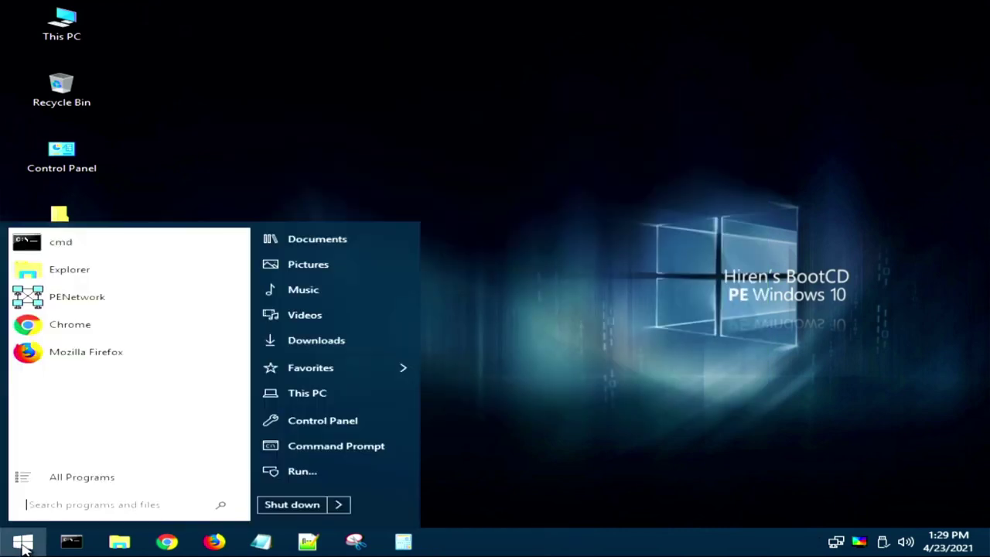
pyautogui.click(69, 481)
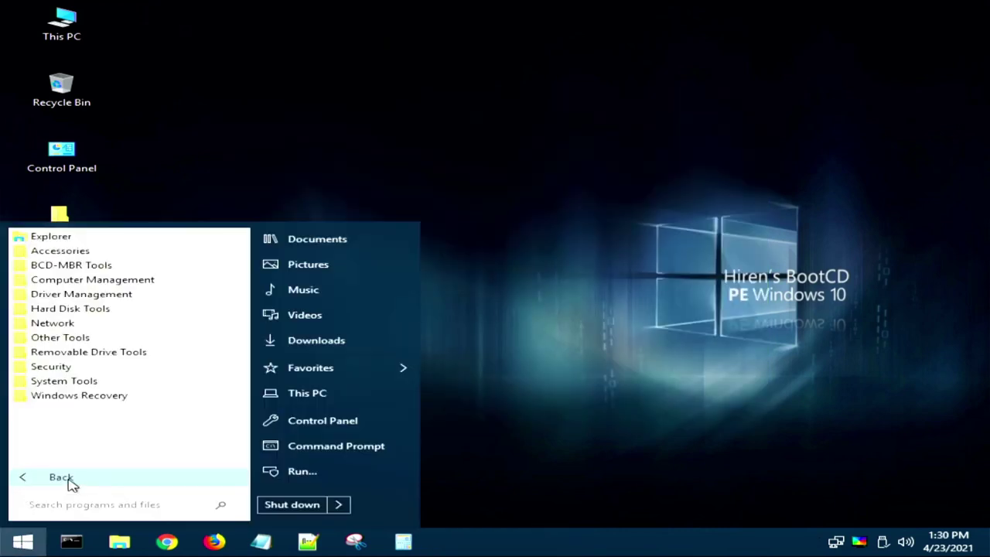
pyautogui.click(77, 311)
pyautogui.click(77, 353)
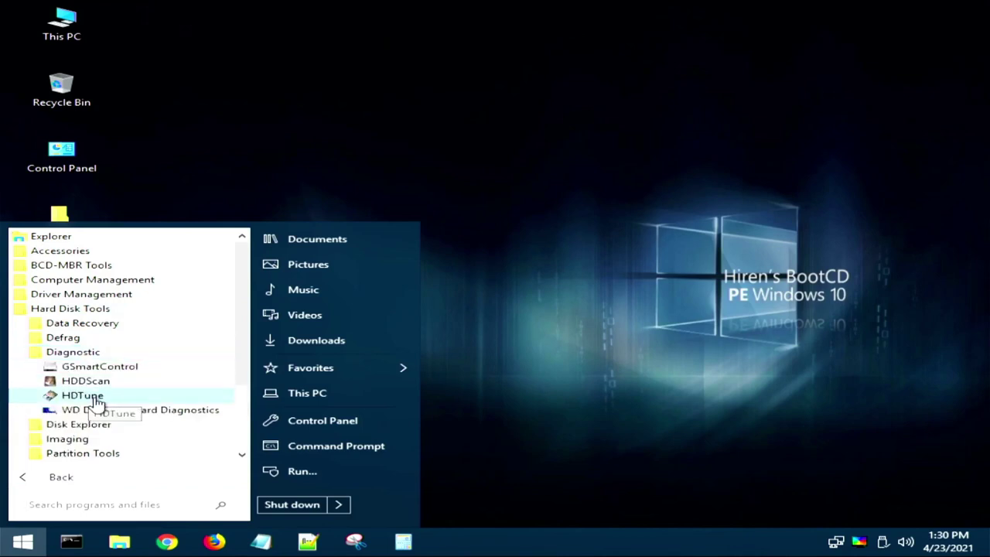
pyautogui.click(104, 408)
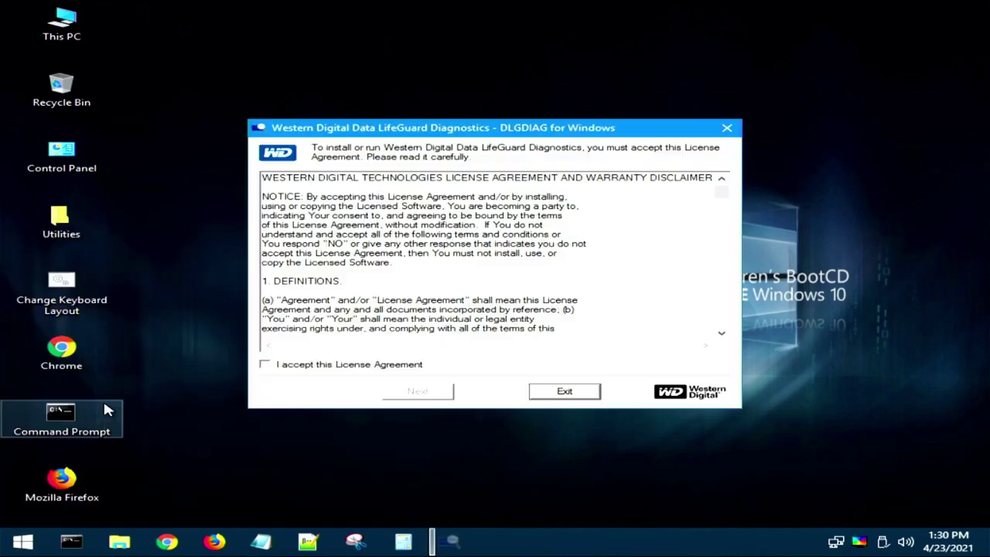
pyautogui.click(265, 364)
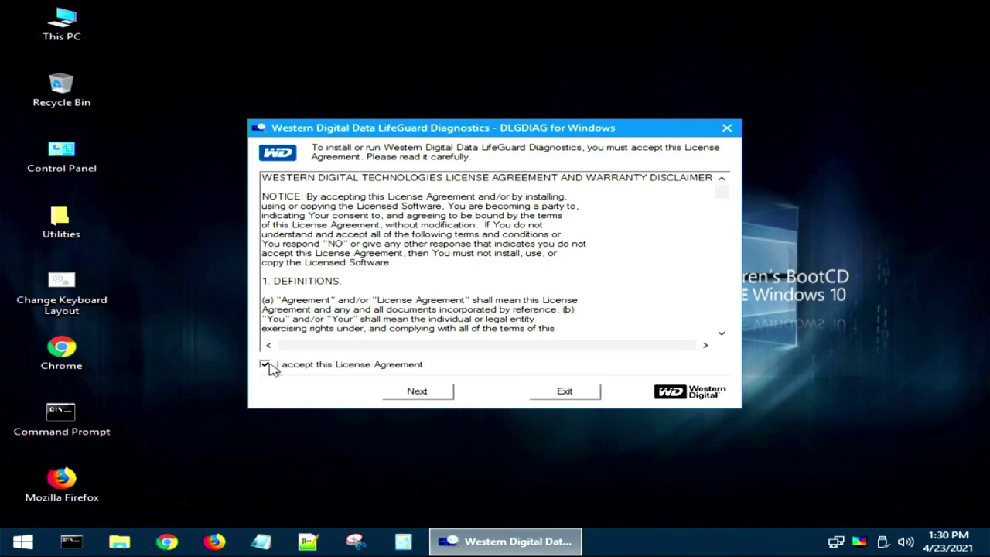
pyautogui.click(408, 393)
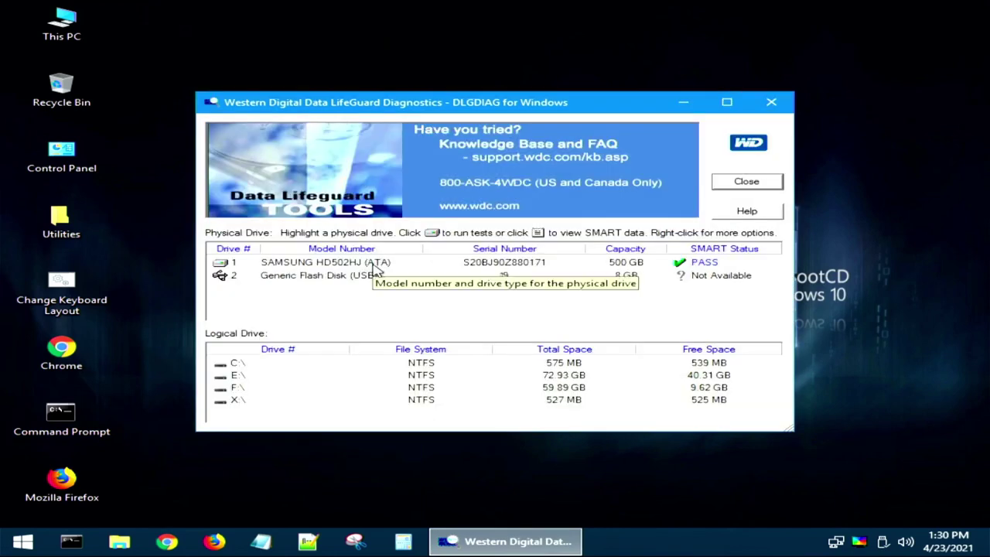
# Start an Extended Test on the SAMSUNG HD502HJ physical drive.
pyautogui.click(374, 266)
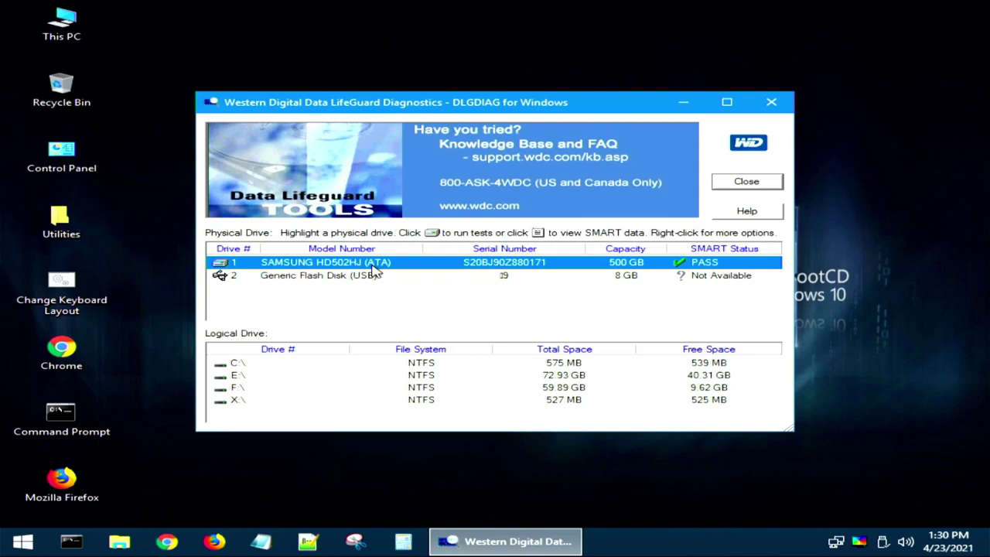
pyautogui.doubleClick(396, 266)
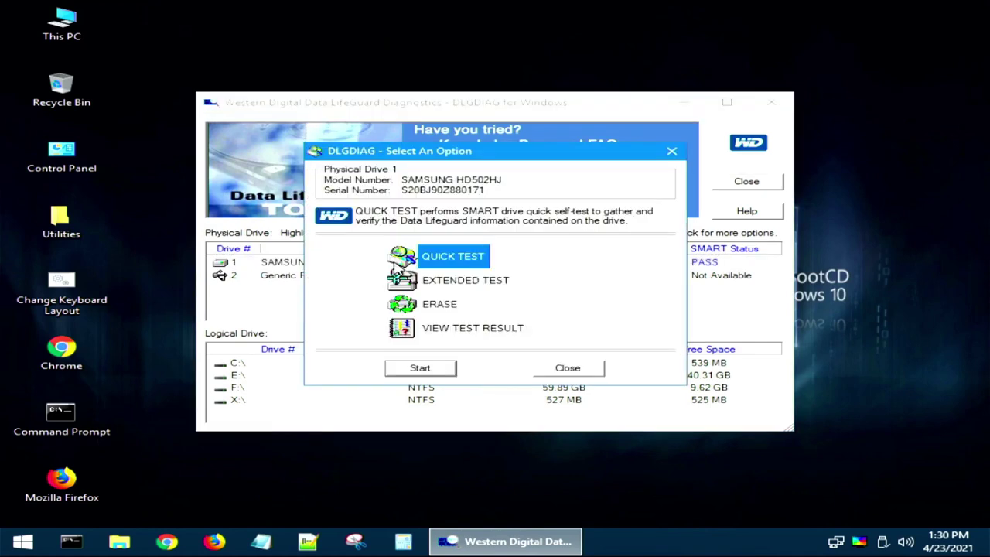
pyautogui.click(423, 279)
pyautogui.click(419, 368)
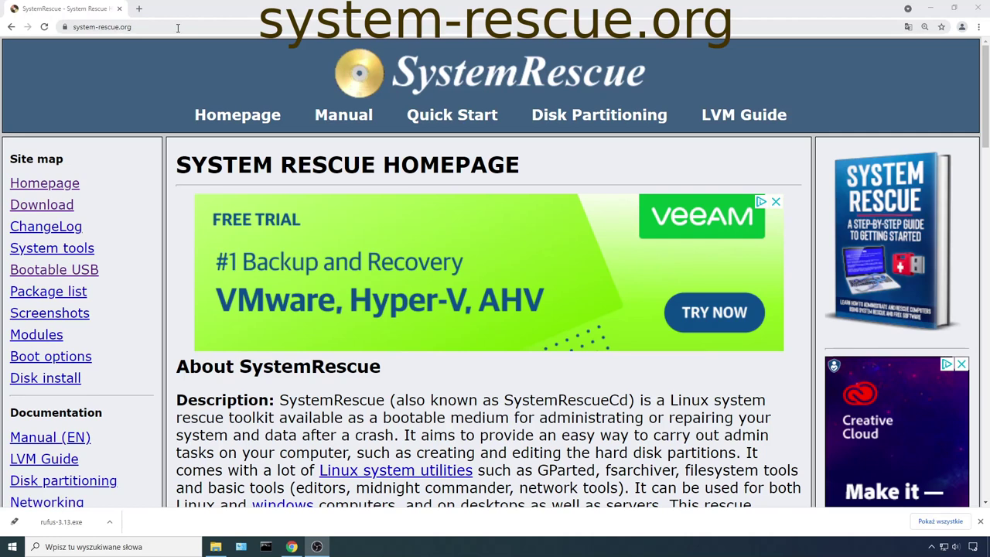
# Download the 64-bit ISO image systemrescue-8.02-amd64.iso from the SystemRescue website.
pyautogui.click(42, 205)
pyautogui.scroll(-3, 389, 246)
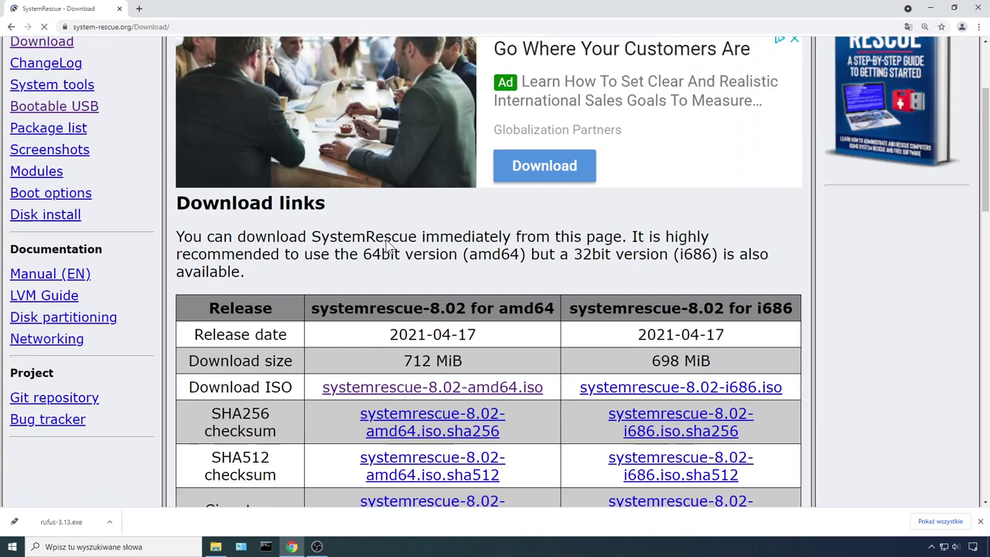
pyautogui.scroll(-2, 387, 244)
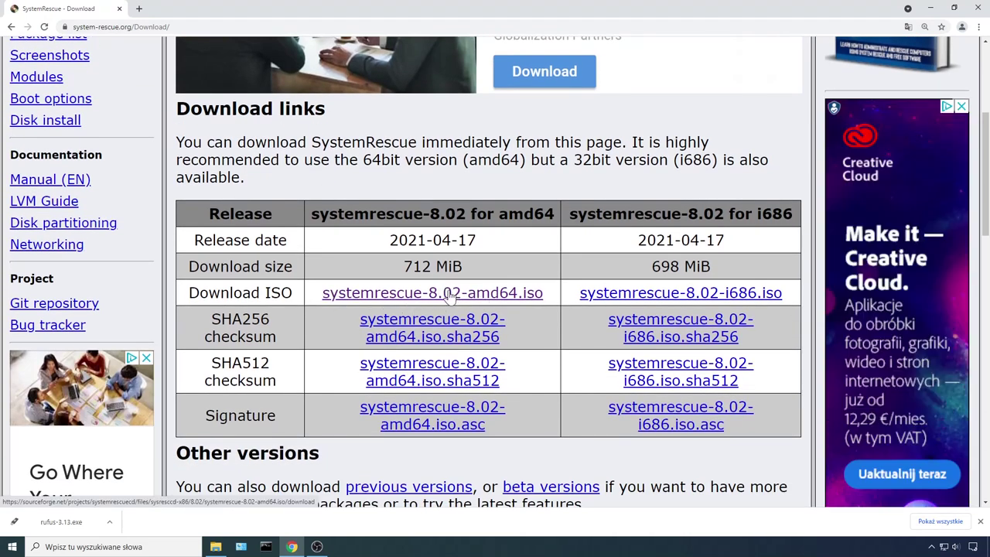
pyautogui.click(416, 297)
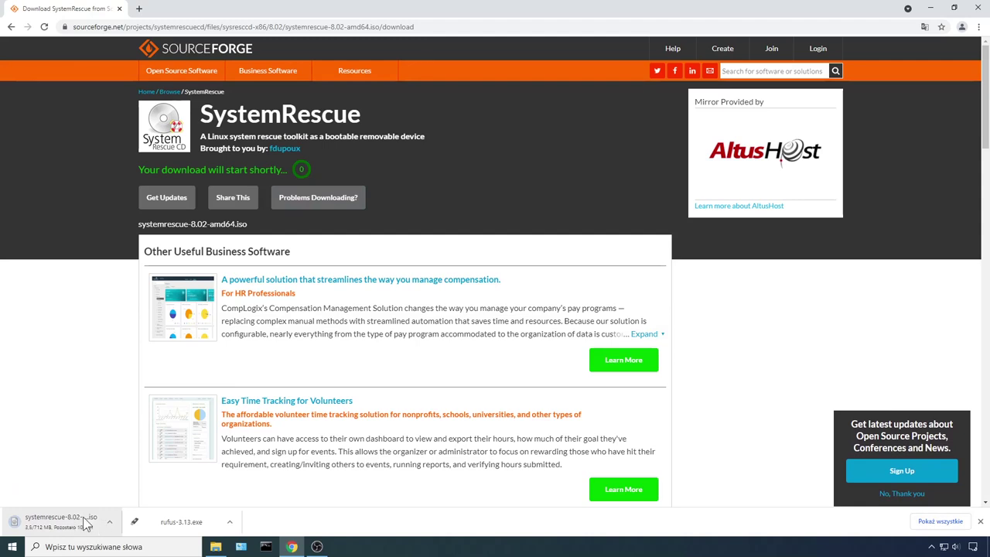
# Return to the SystemRescue site and open the Rufus website through its Bootable USB instructions for Windows.
pyautogui.click(12, 27)
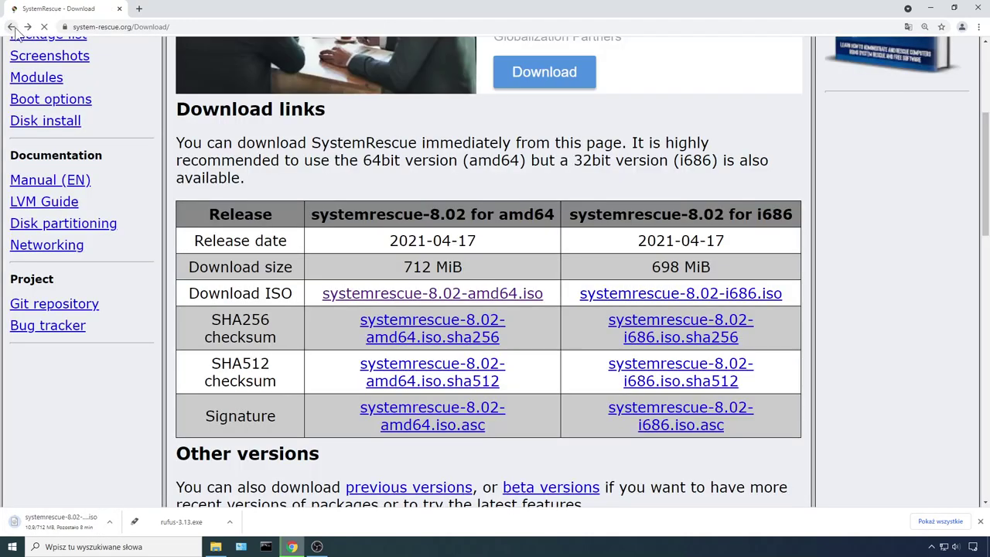
pyautogui.scroll(3, 165, 132)
pyautogui.scroll(1, 166, 132)
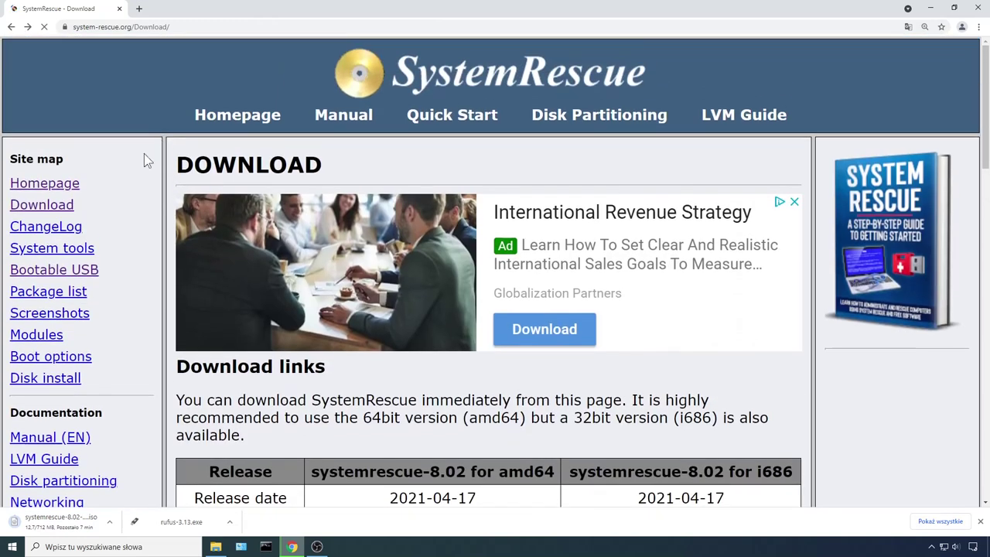
pyautogui.click(37, 276)
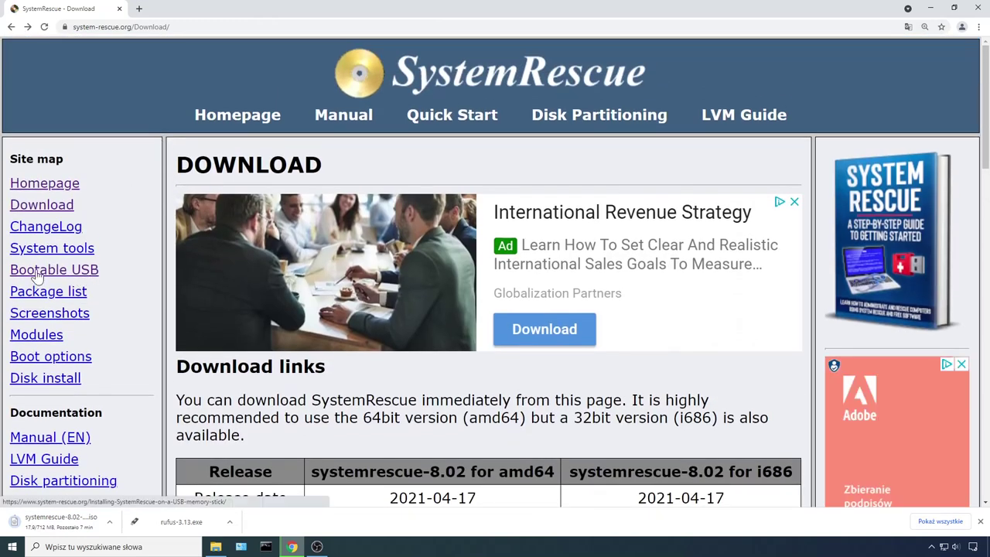
pyautogui.scroll(-6, 359, 255)
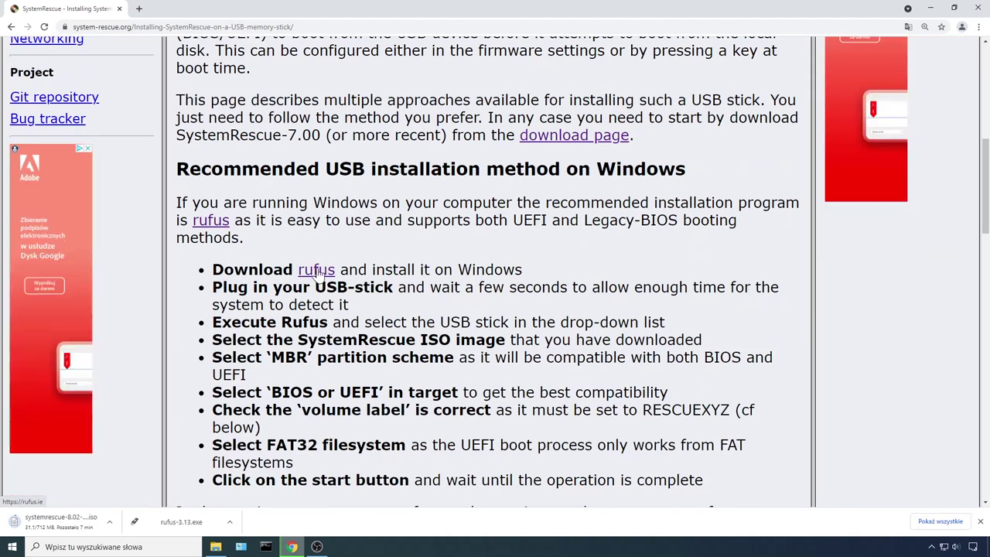
pyautogui.click(317, 269)
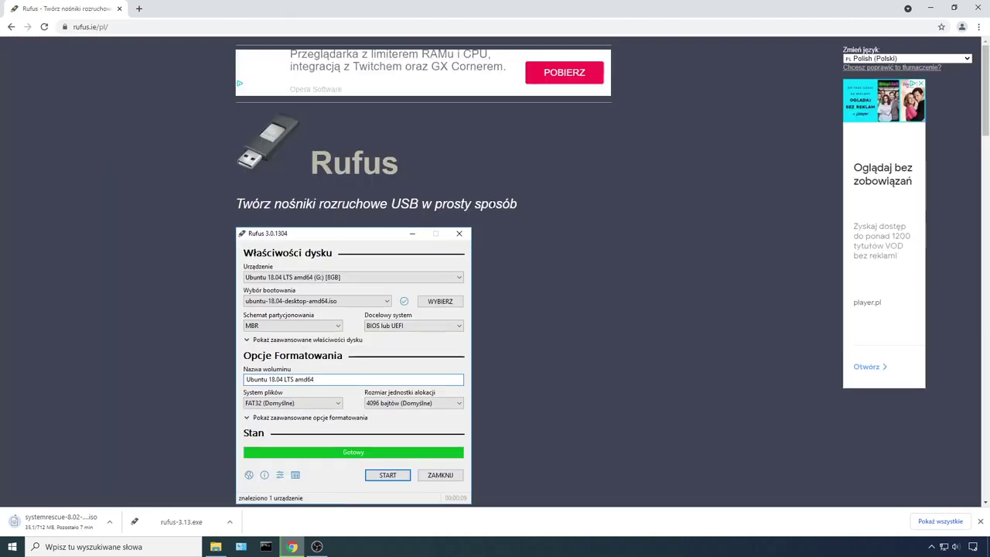
# Download Rufus 3.13 from the Rufus website.
pyautogui.scroll(-3, 487, 208)
pyautogui.scroll(-2, 487, 209)
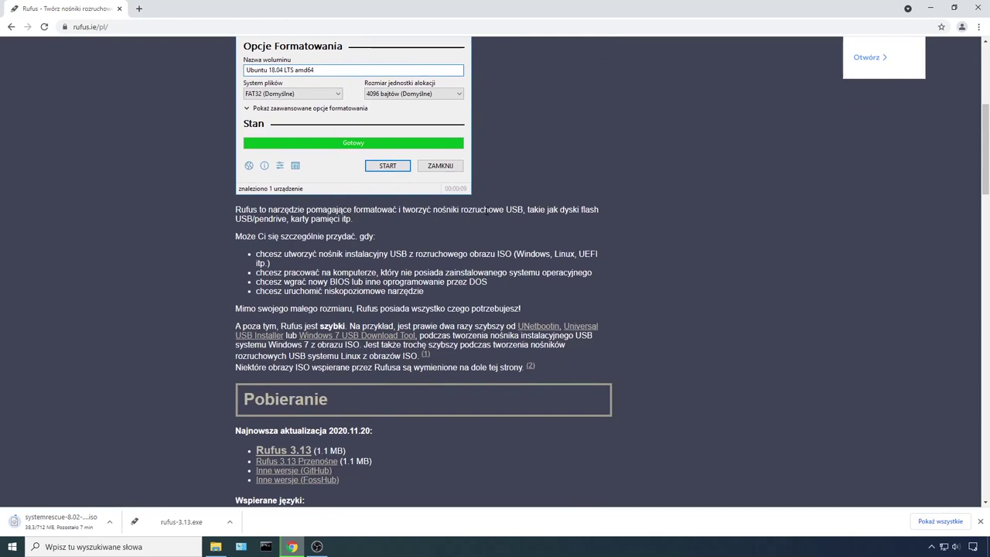
pyautogui.click(287, 349)
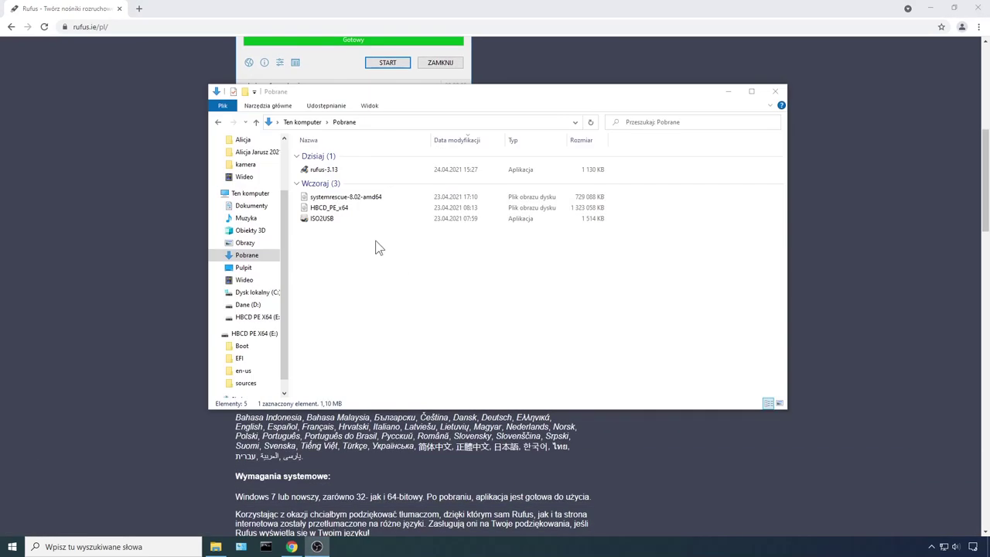
# Launch rufus-3.13 from the downloads folder and choose HBCD PE X64 (E:) [8 GB] as the target device.
pyautogui.click(318, 175)
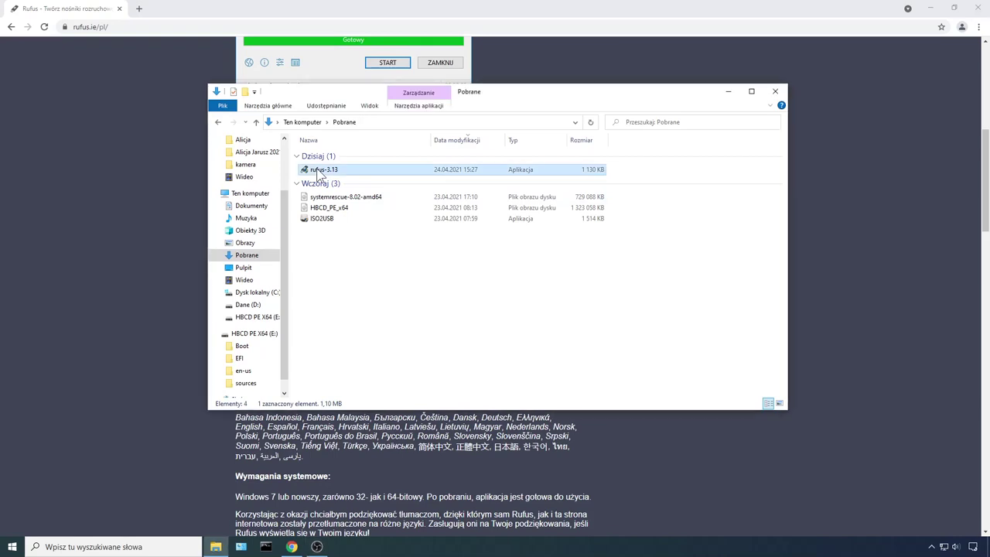
pyautogui.click(349, 199)
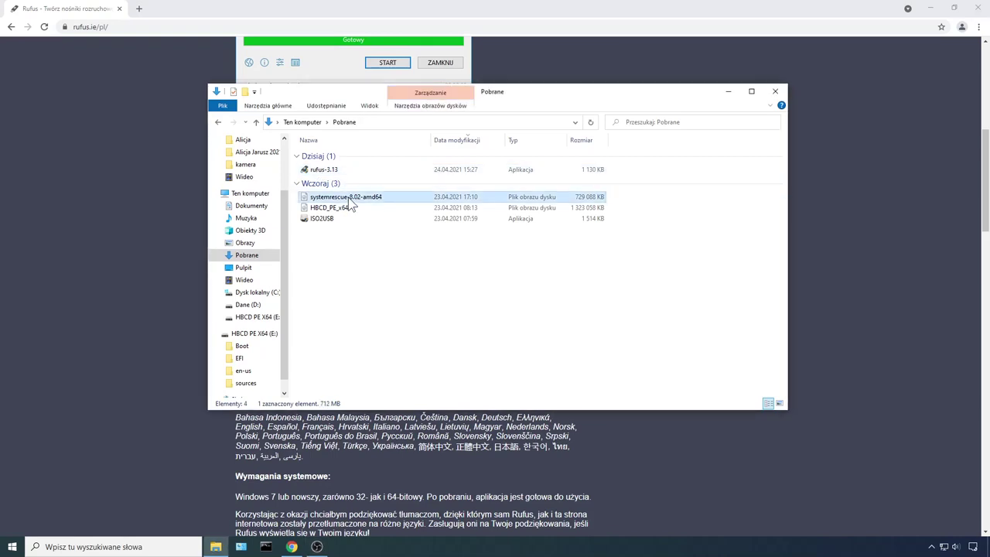
pyautogui.click(348, 265)
pyautogui.click(317, 176)
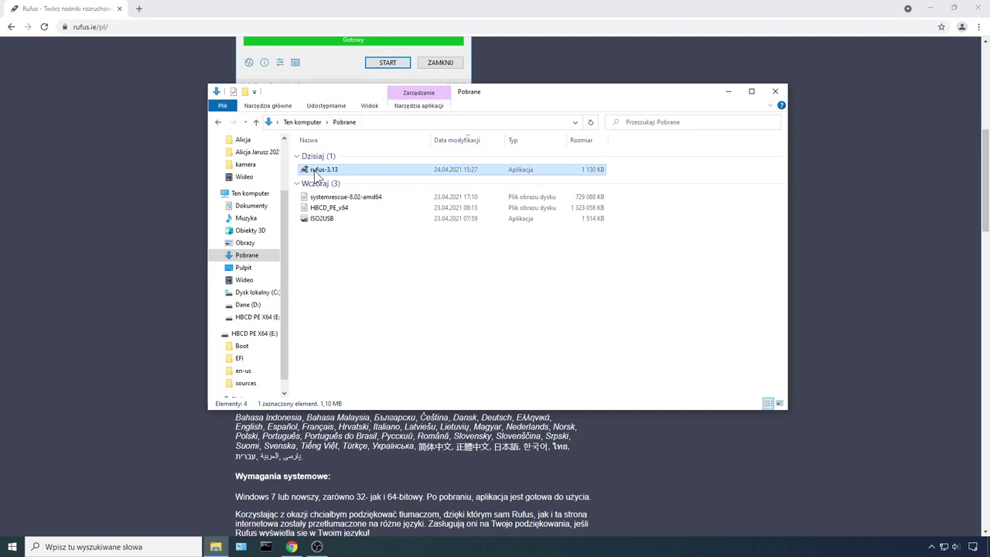
pyautogui.doubleClick(316, 175)
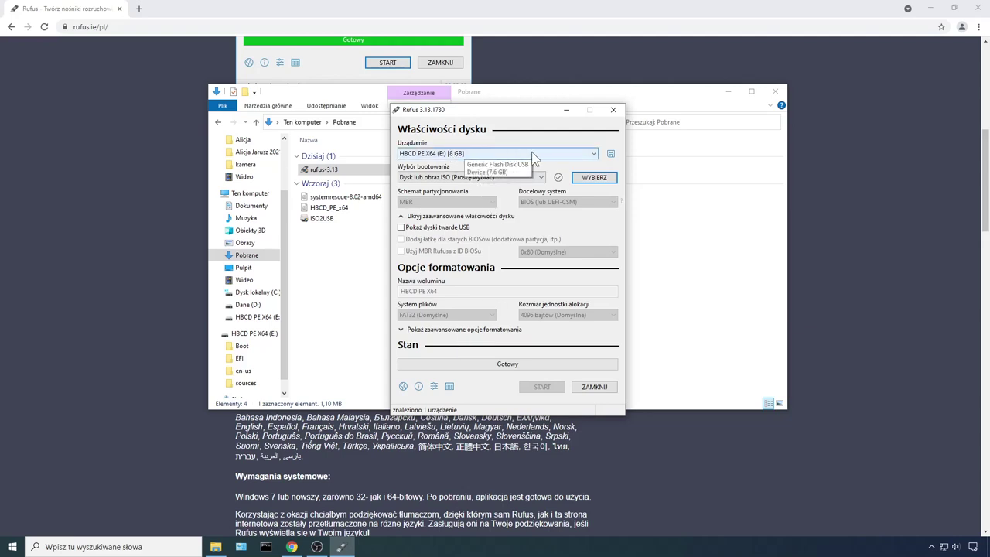
pyautogui.click(538, 157)
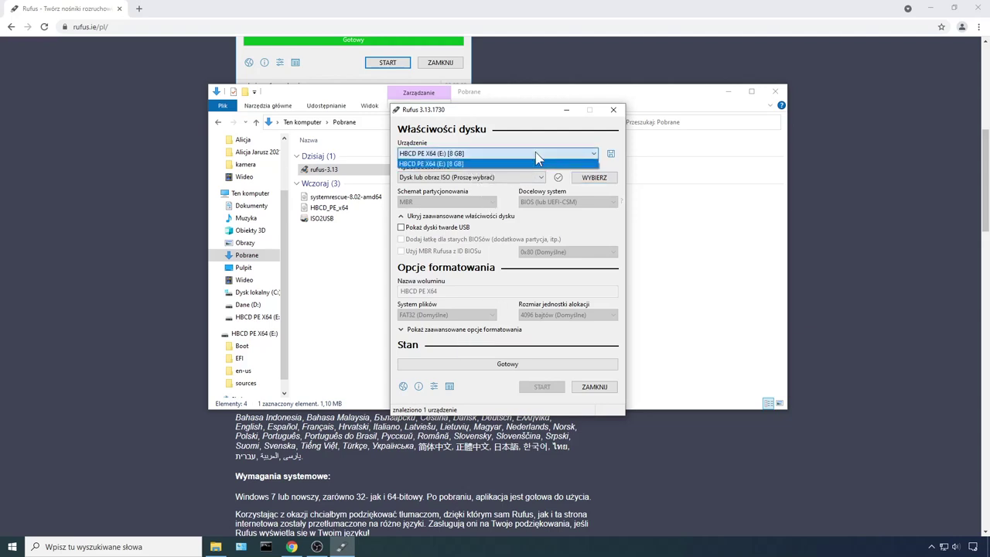
pyautogui.click(539, 157)
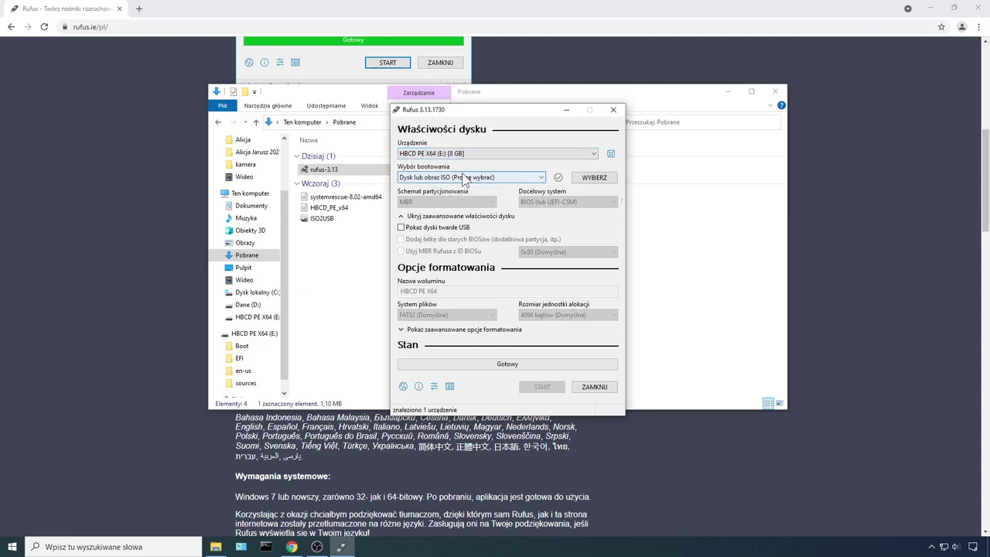
# Choose systemrescue-8.02-amd64 from the downloads folder as the boot image for the USB drive.
pyautogui.click(599, 181)
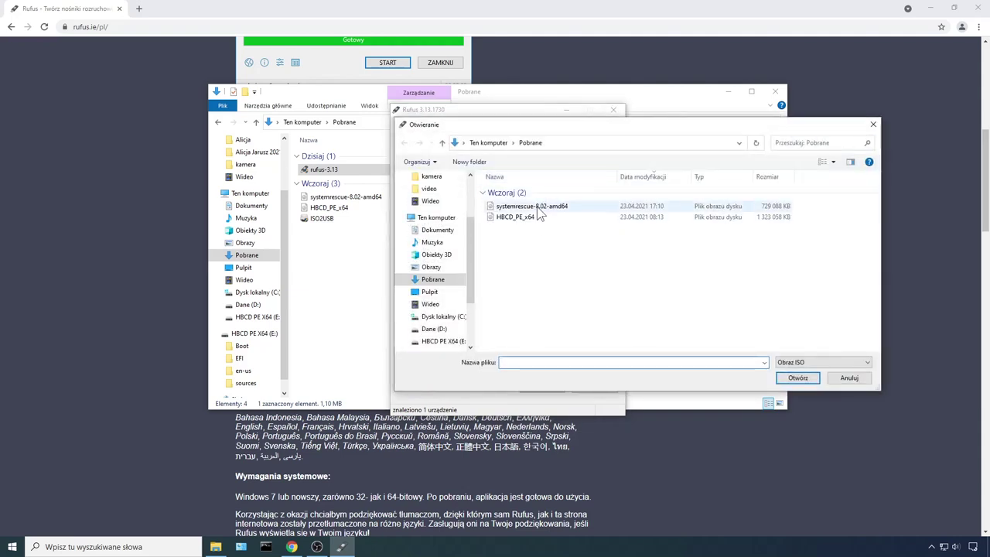
pyautogui.click(530, 206)
pyautogui.click(794, 377)
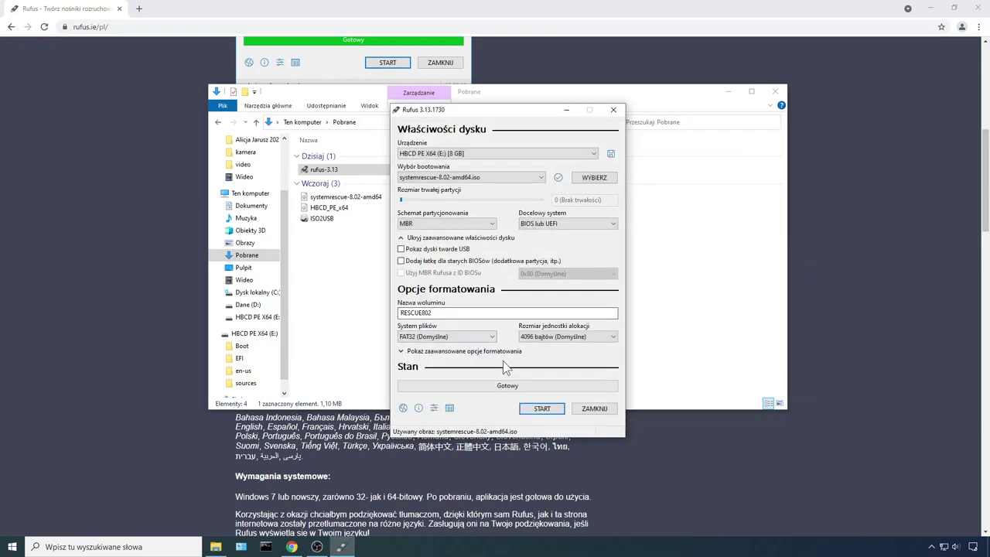
# Start writing the USB drive in ISO image mode, downloading the required Syslinux files and accepting erasure of all data on the device.
pyautogui.click(542, 409)
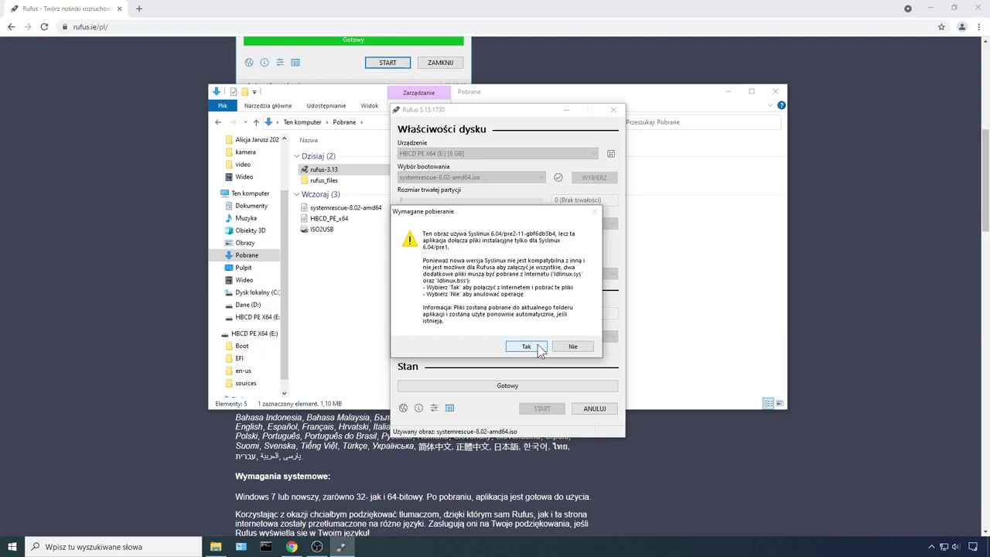
pyautogui.click(538, 347)
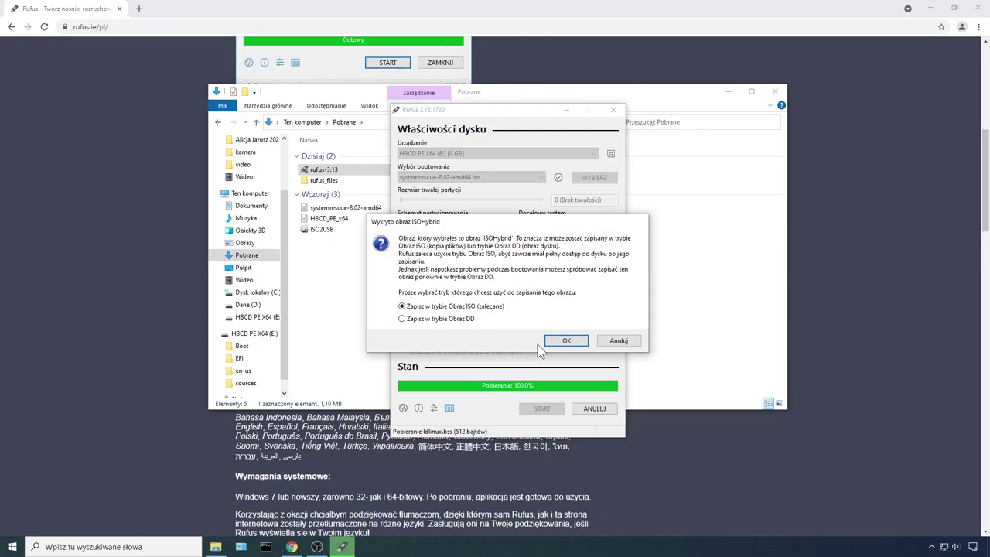
pyautogui.click(563, 342)
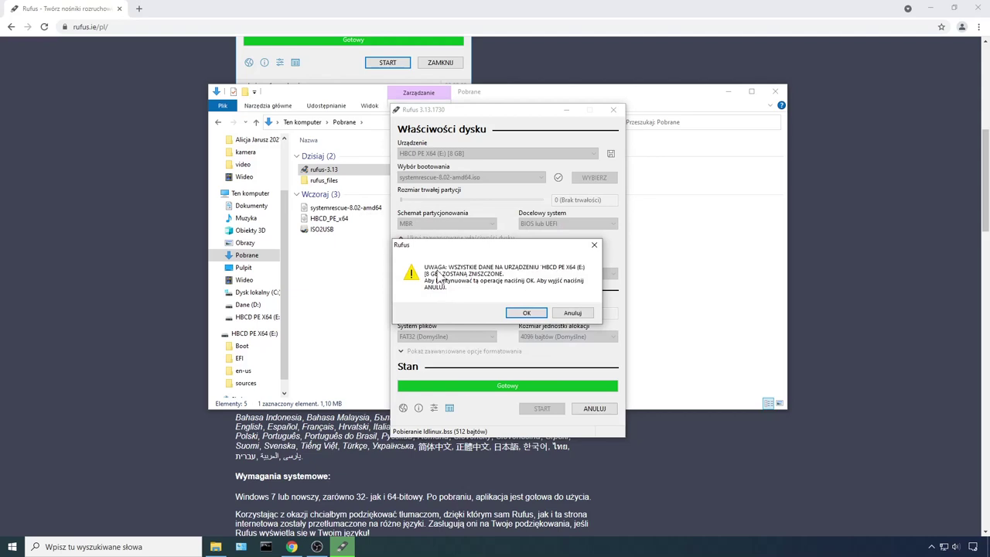
pyautogui.click(529, 313)
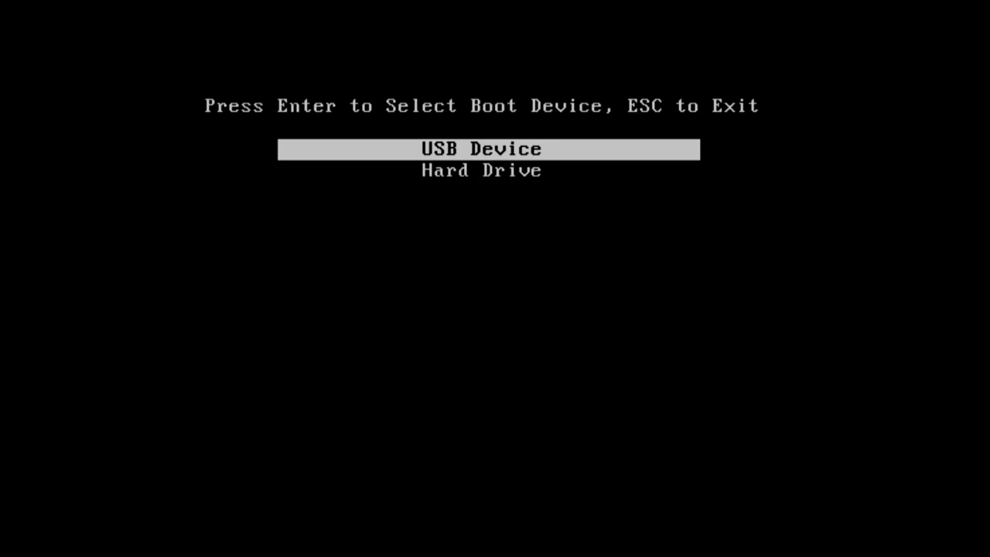
# Boot the computer from the USB device and run the Memtest86+ RAM test from the SystemRescue boot options.
pyautogui.press('Return')
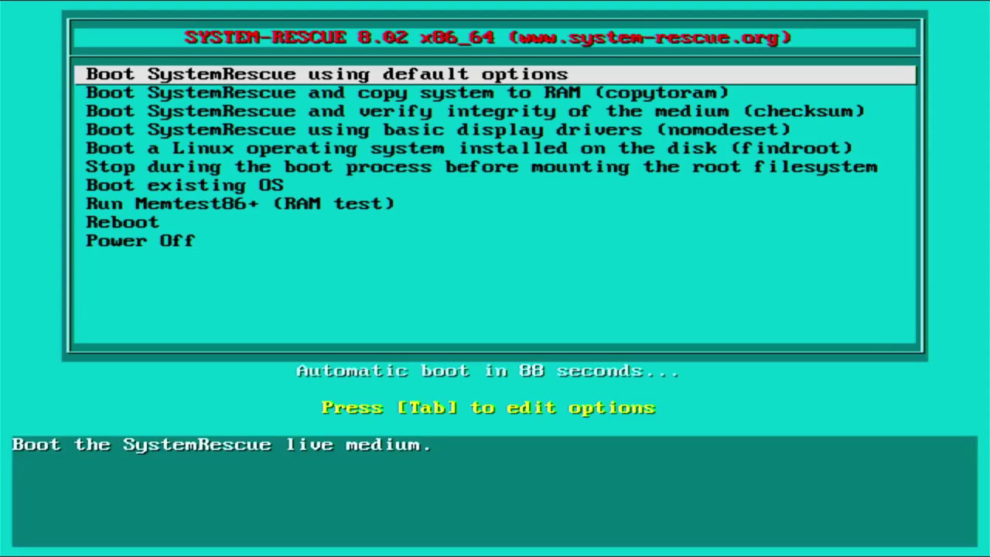
pyautogui.press('Down')
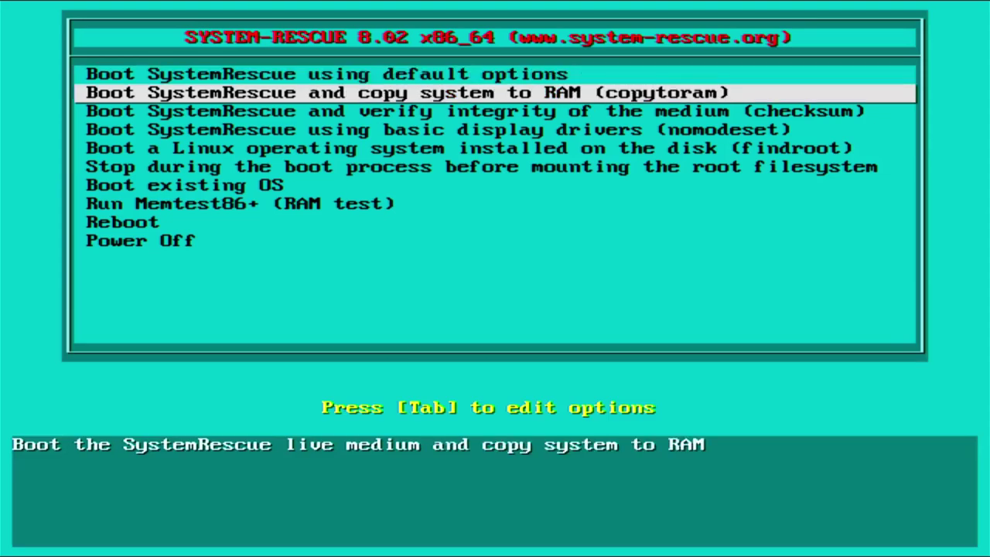
pyautogui.press('Down')
pyautogui.press('Down')
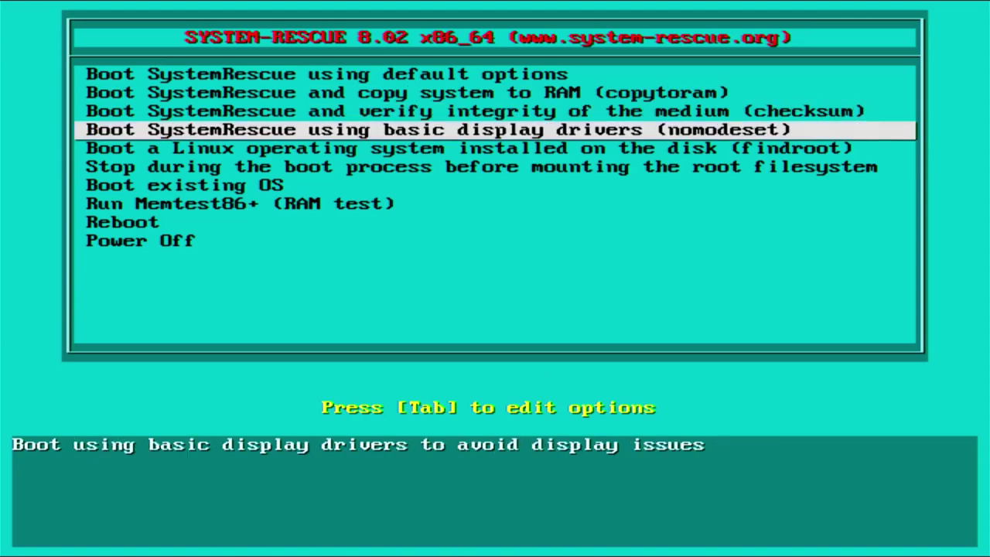
pyautogui.press('Down')
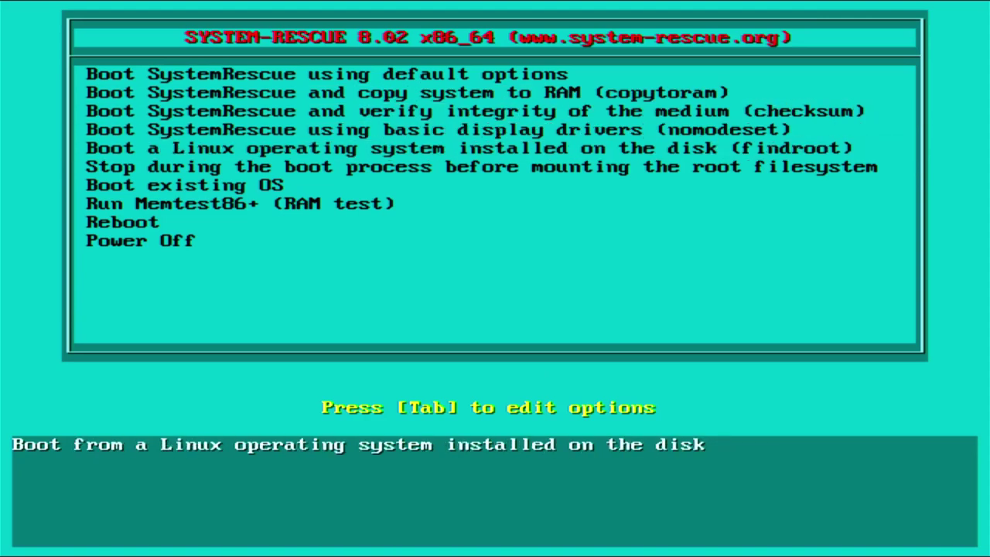
pyautogui.press('Down')
pyautogui.press('Down')
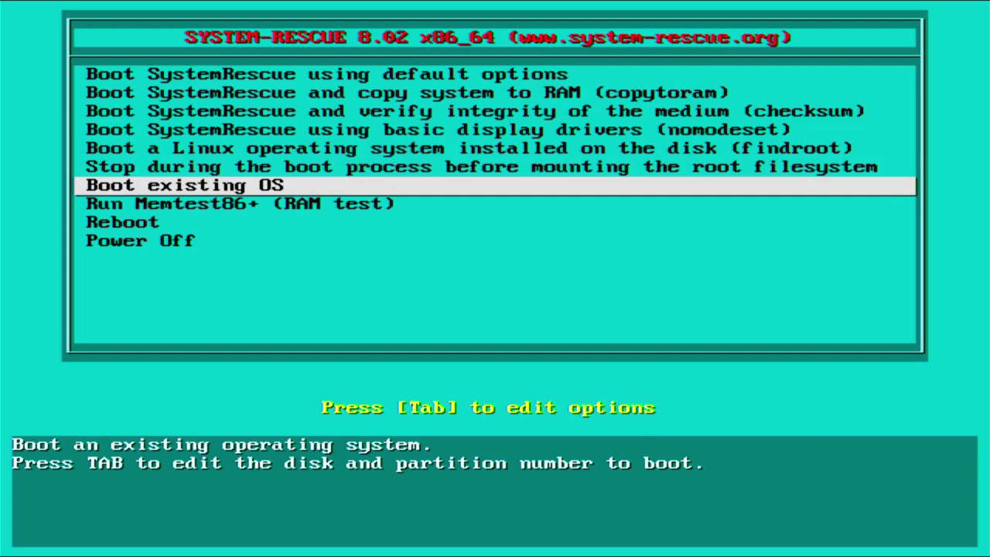
pyautogui.press('Down')
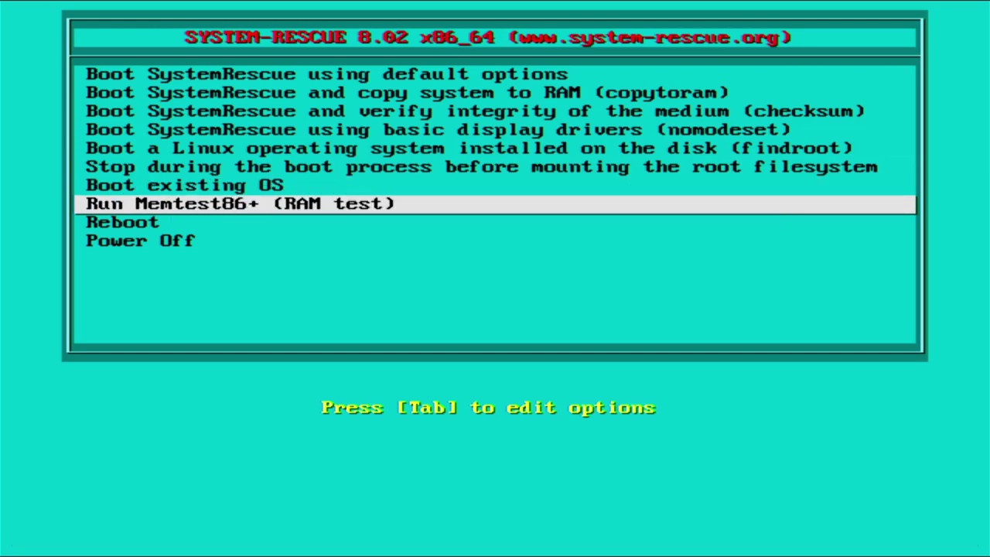
pyautogui.press('Return')
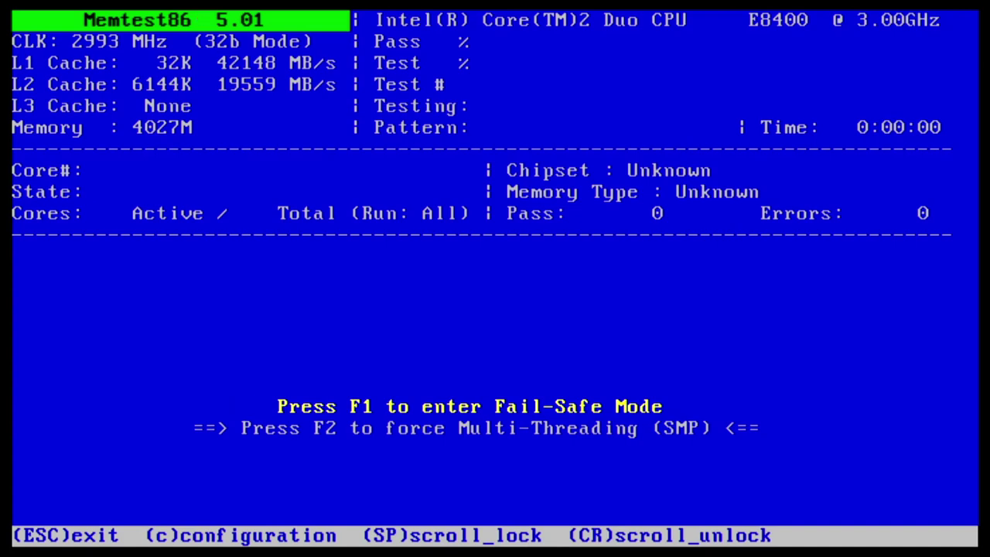